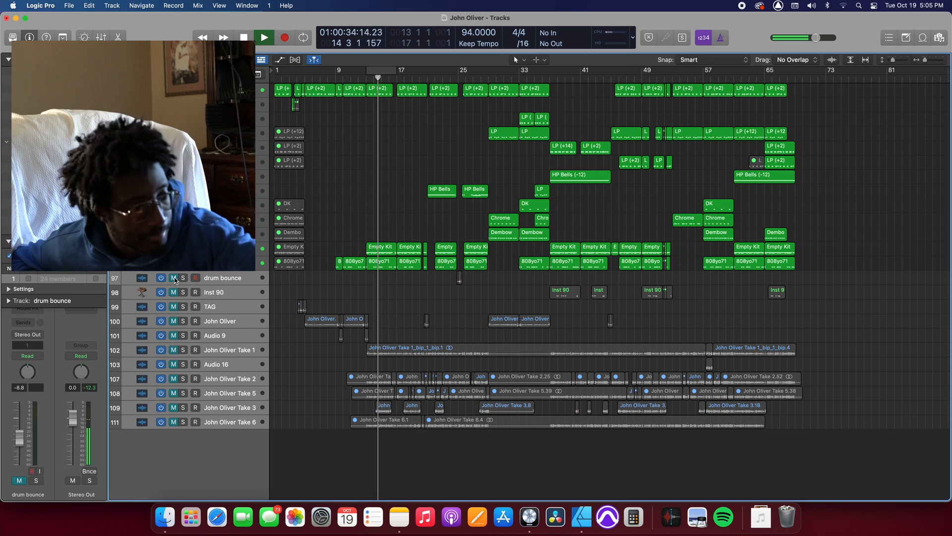
# Step: Audition the song, then unmute tracks 97–109 so the drum bounce and vocals play together
pyautogui.press('space')
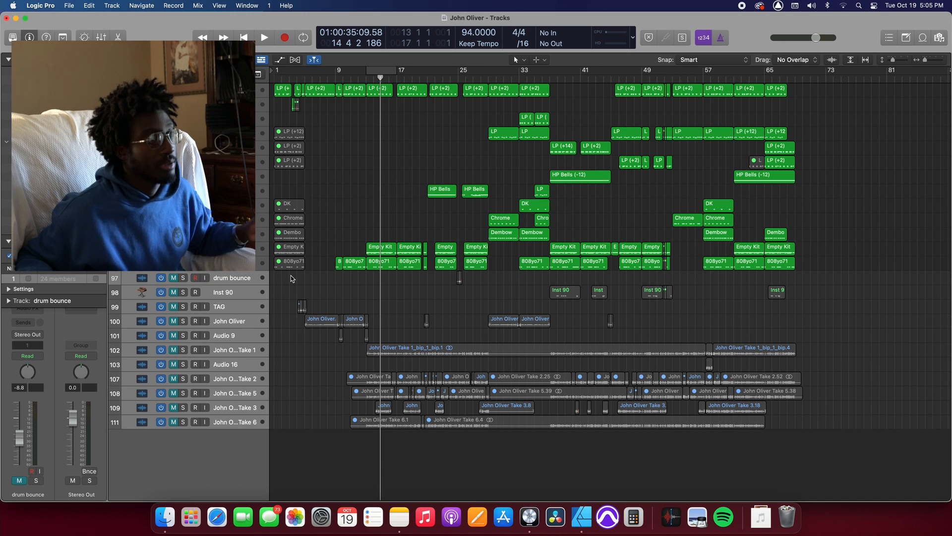
pyautogui.press('space')
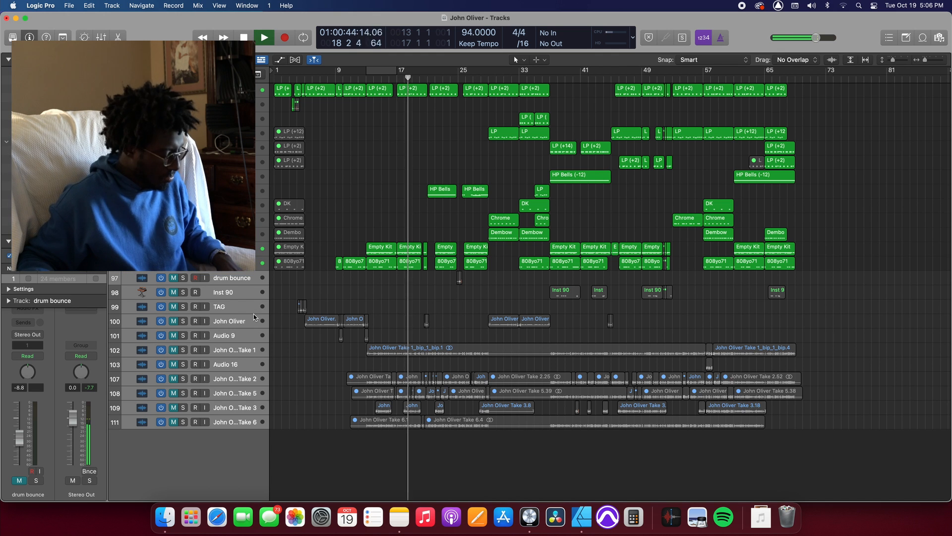
pyautogui.press('space')
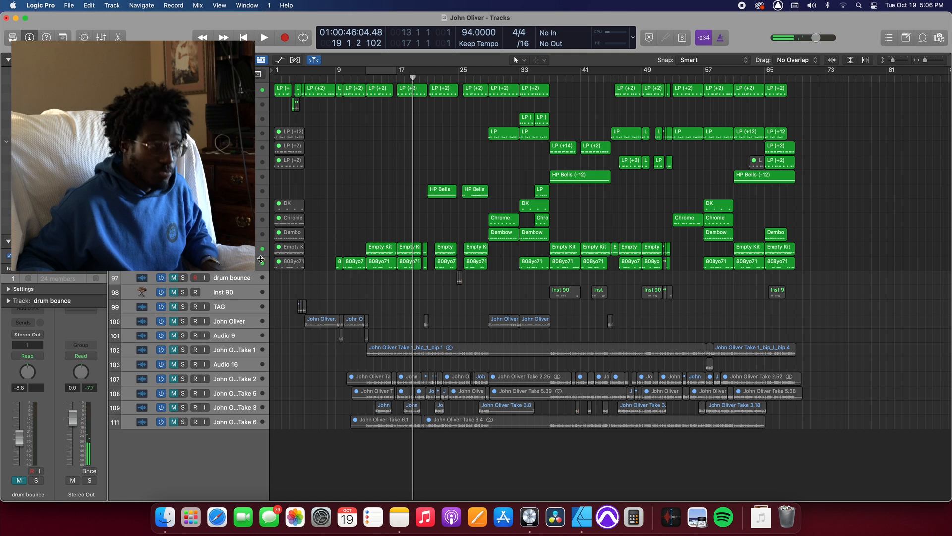
pyautogui.moveTo(174, 279); pyautogui.dragTo(173, 424)
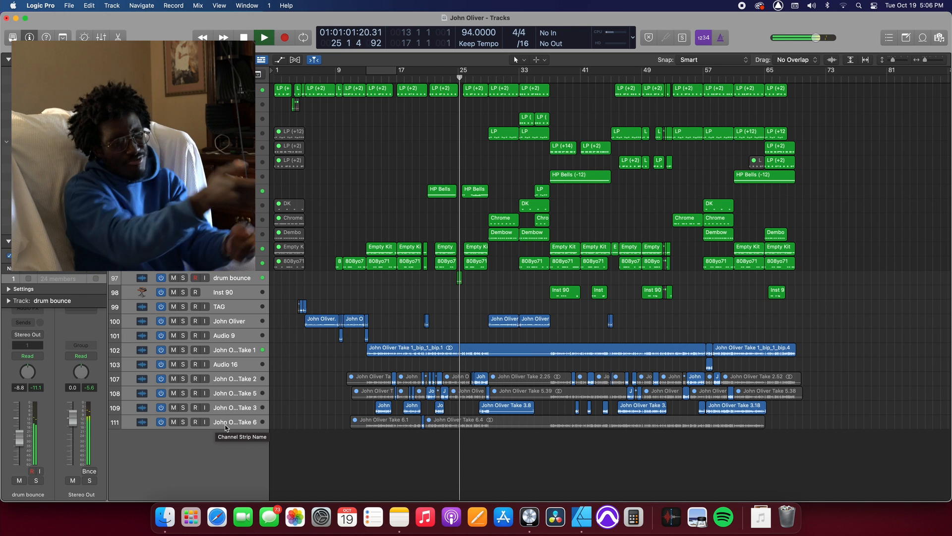
pyautogui.press('space')
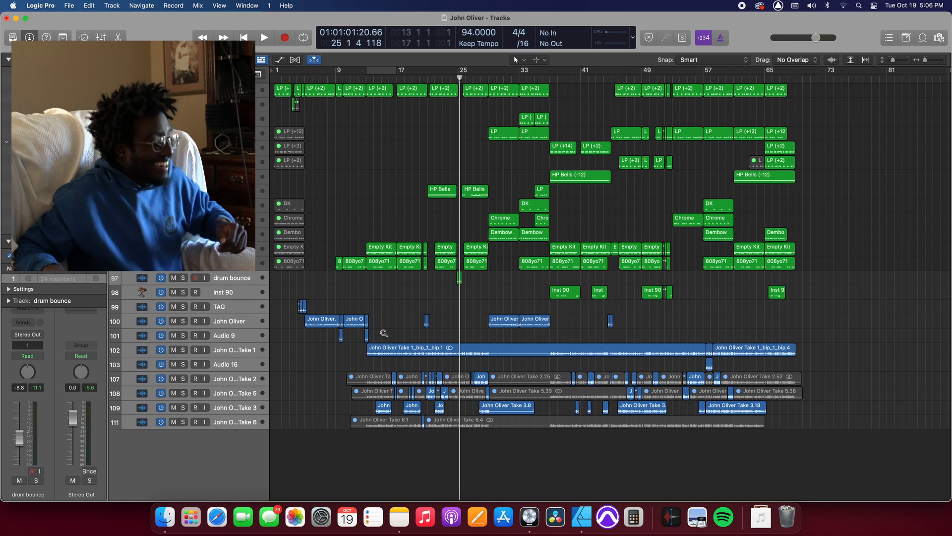
pyautogui.scroll(5, 384, 333)
# Step: Zoom into the opening bars, play the vocal from bar 7, and select the John Oliver track
pyautogui.hscroll(-5, 386, 333)
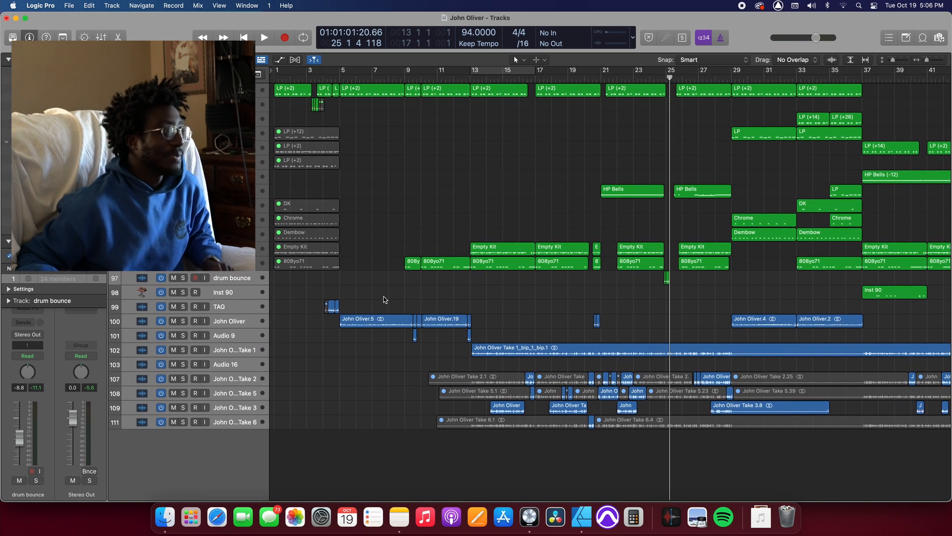
pyautogui.click(371, 296)
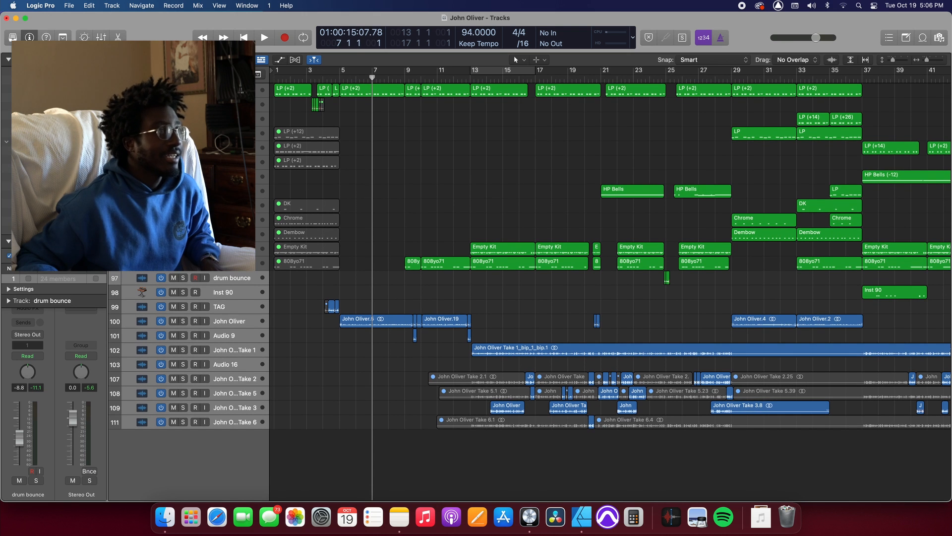
pyautogui.press('space')
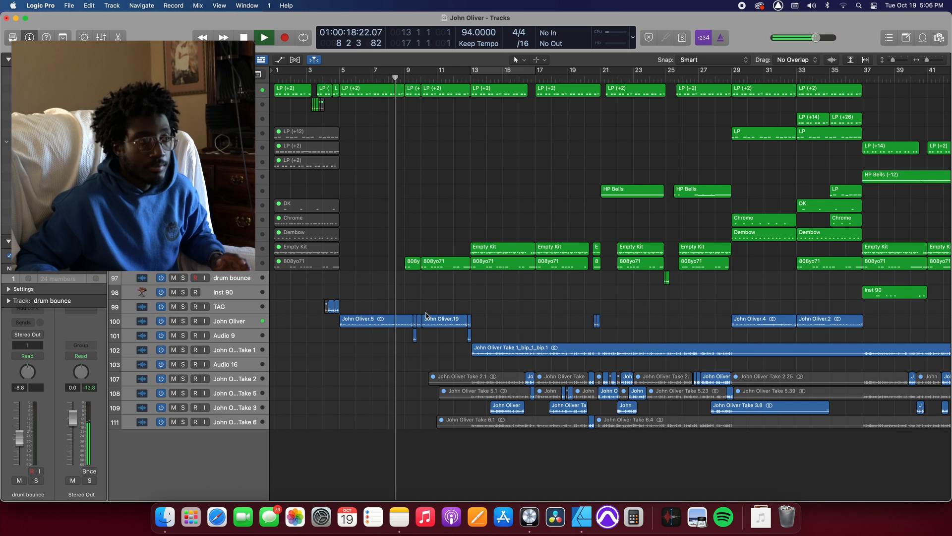
pyautogui.press('space')
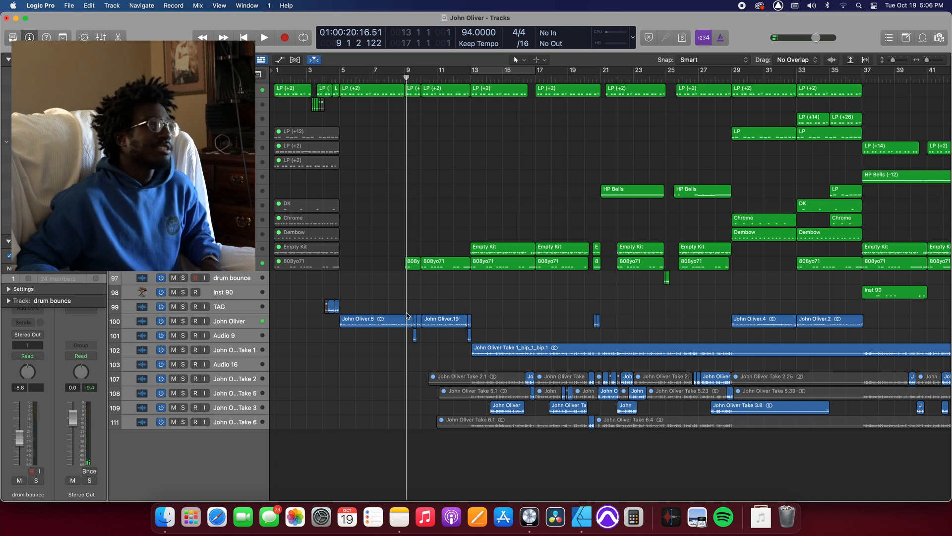
pyautogui.click(236, 322)
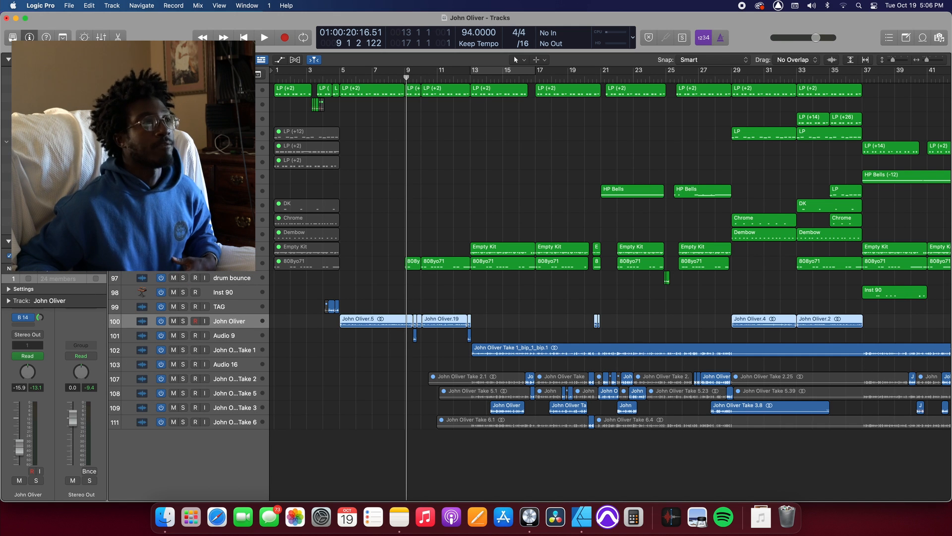
# Step: Select John Oliver Take 1 and show its RX 7 Voice De-noise window (Dialogue, Gentle, threshold -10.4)
pyautogui.scroll(-5, 8, 60)
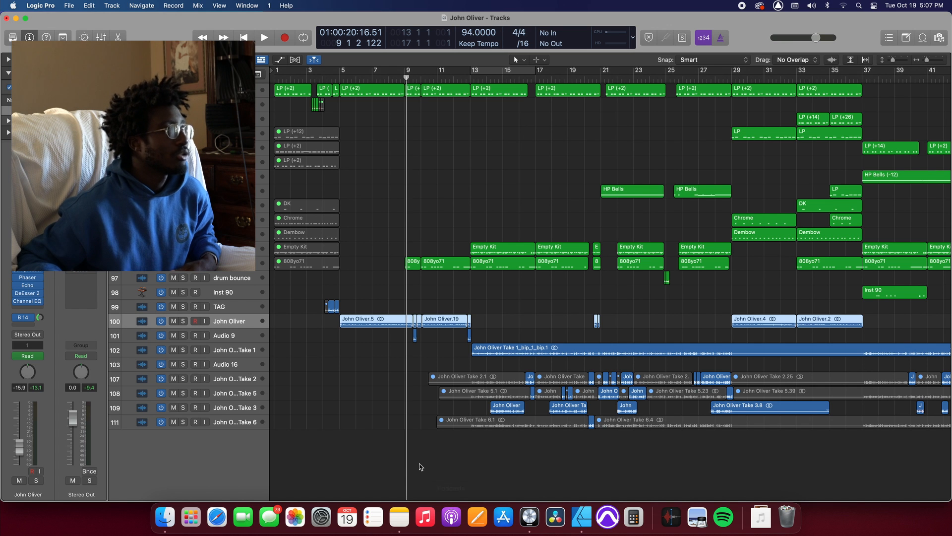
pyautogui.click(235, 349)
pyautogui.hscroll(1, 244, 342)
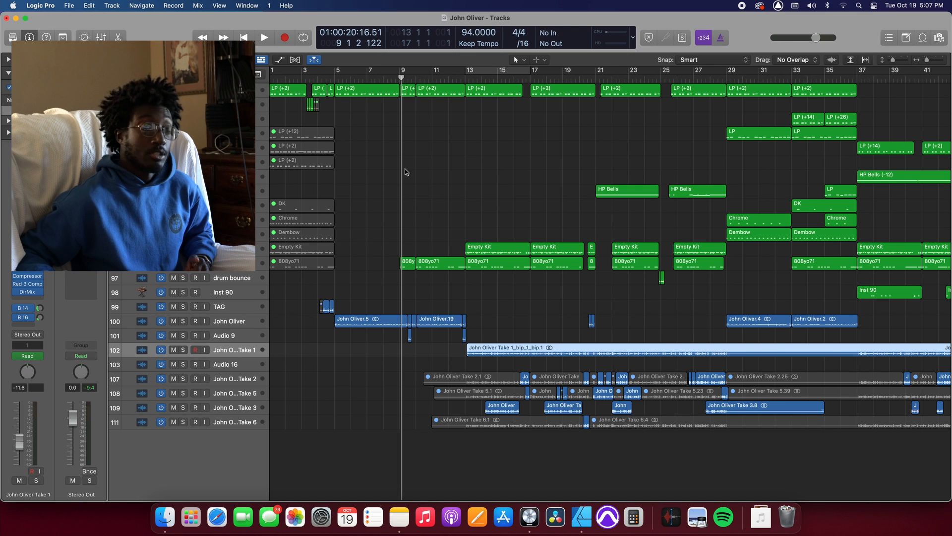
pyautogui.moveTo(424, 135); pyautogui.dragTo(298, 96)
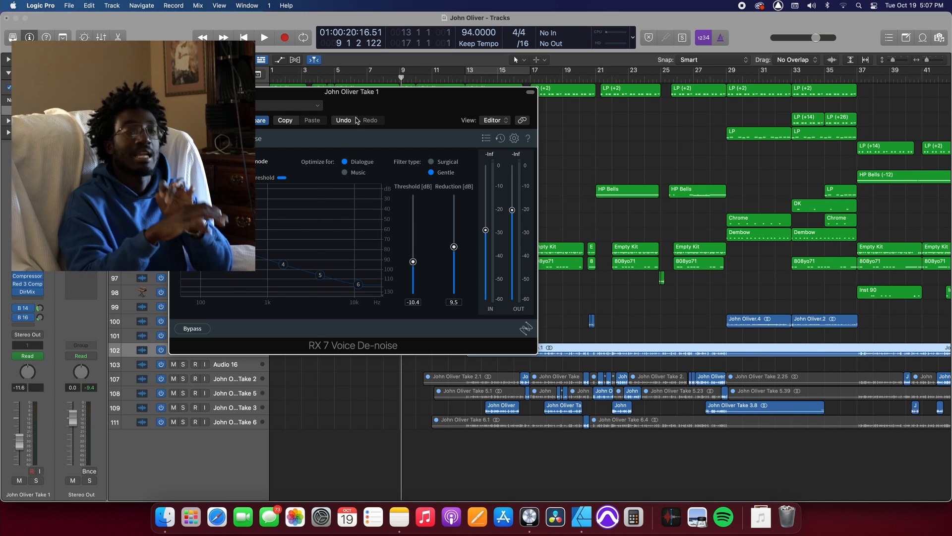
# Step: Close the RX 7 Voice De-noise window and open John Oliver Take 1's DeEsser instead
pyautogui.moveTo(374, 93); pyautogui.dragTo(370, 103)
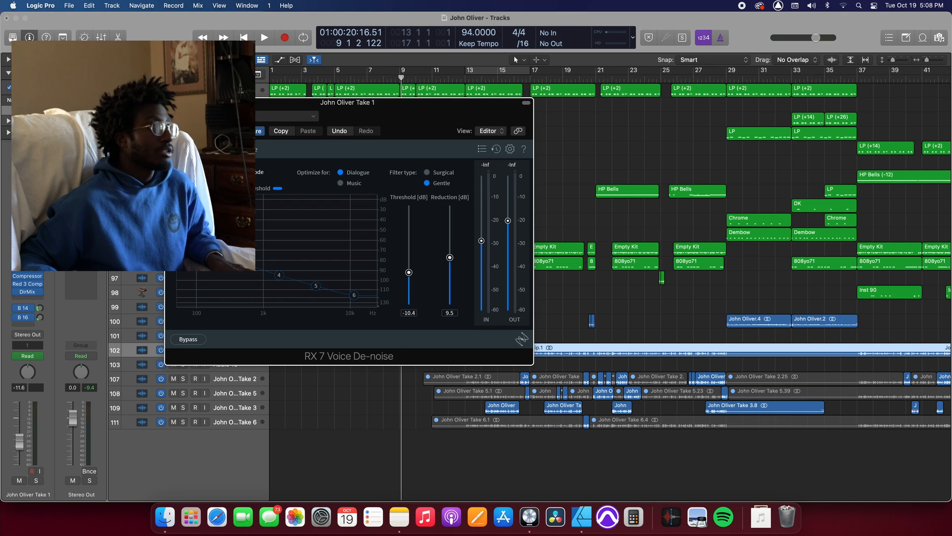
pyautogui.press('super+w')
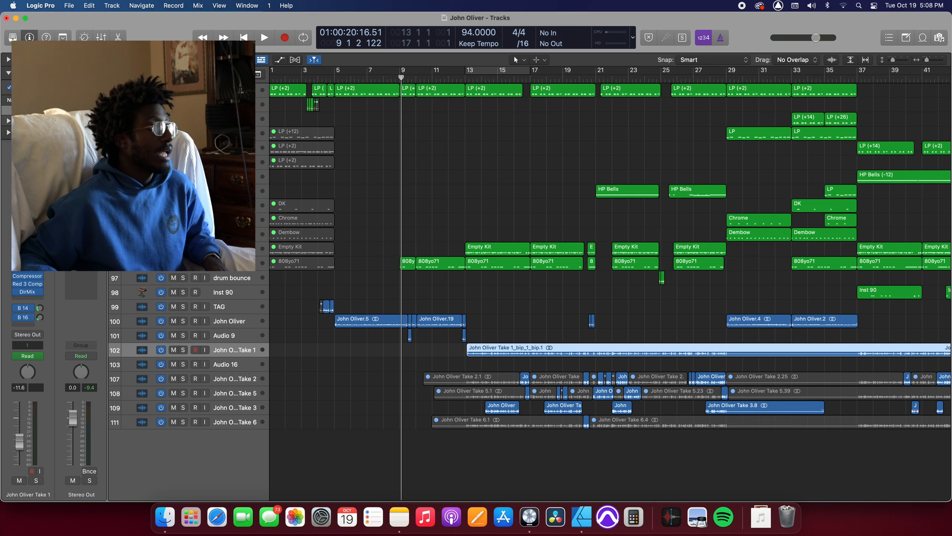
pyautogui.click(27, 268)
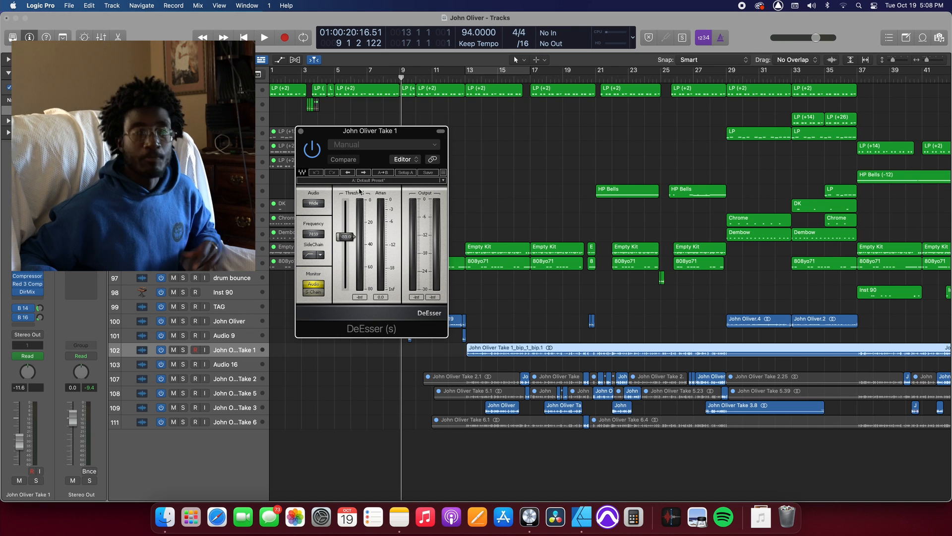
# Step: Solo John Oliver Take 1 and play it from bar 15 to hear the DeEsser's effect
pyautogui.moveTo(494, 79); pyautogui.dragTo(509, 83)
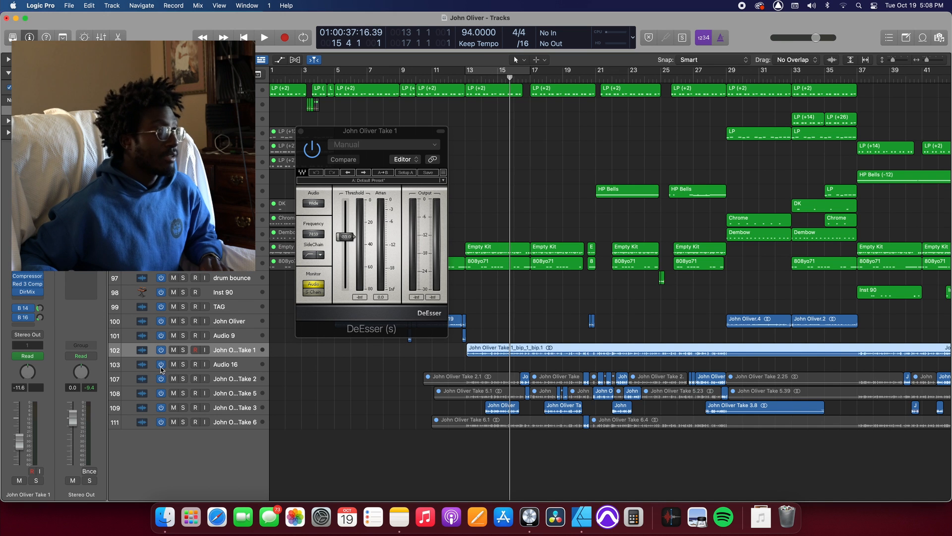
pyautogui.click(184, 350)
pyautogui.press('space')
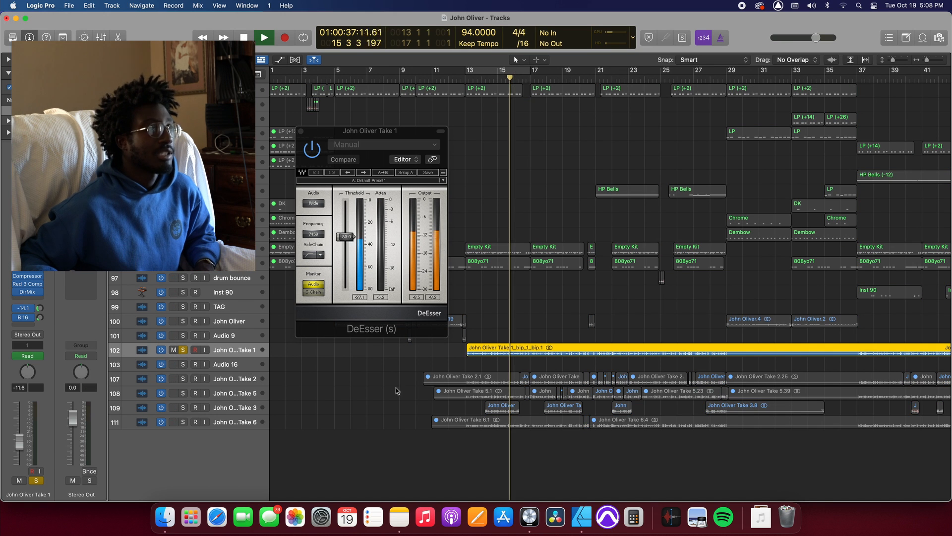
pyautogui.press('super+Down')
pyautogui.scroll(5, 405, 385)
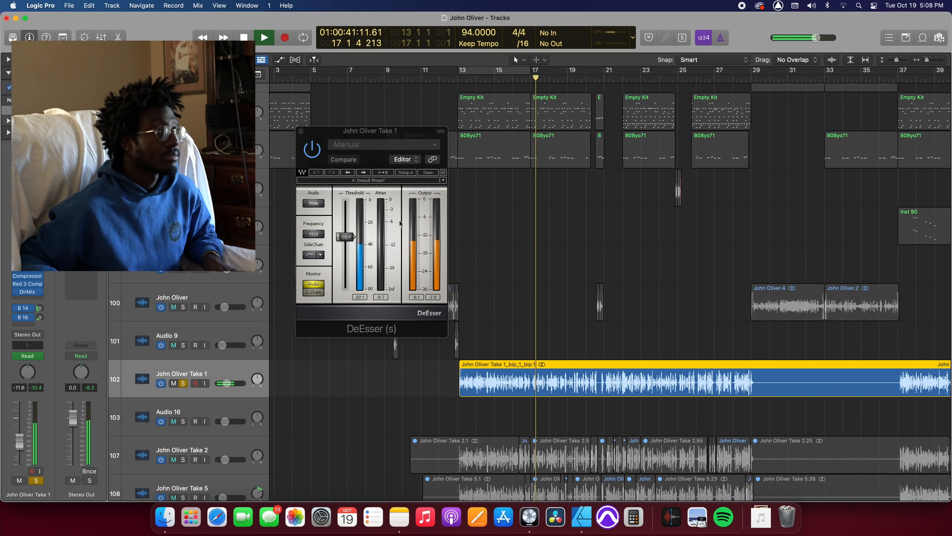
pyautogui.press('space')
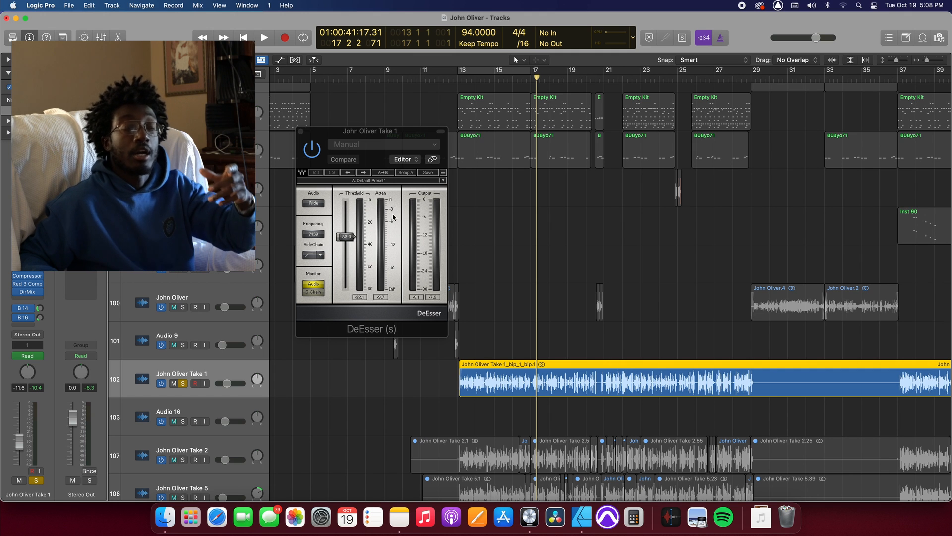
pyautogui.press('space')
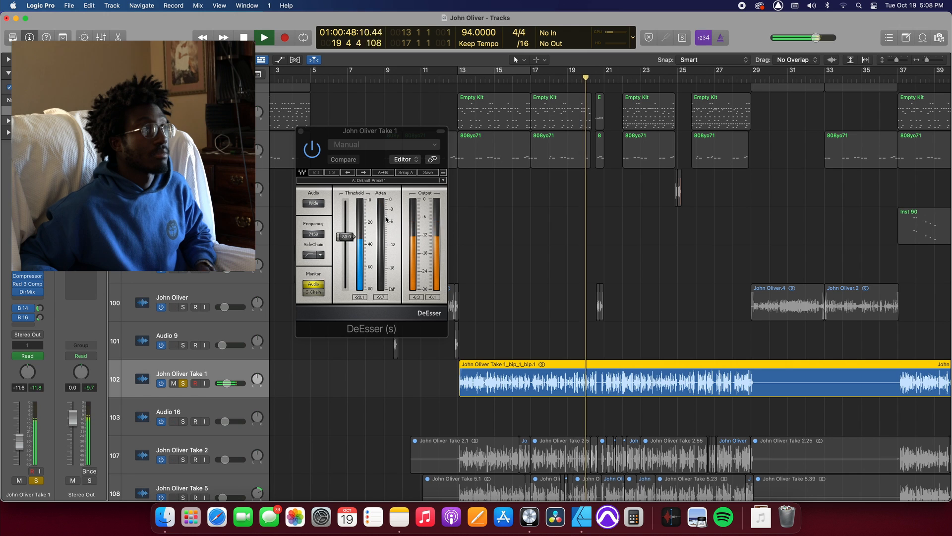
pyautogui.press('space')
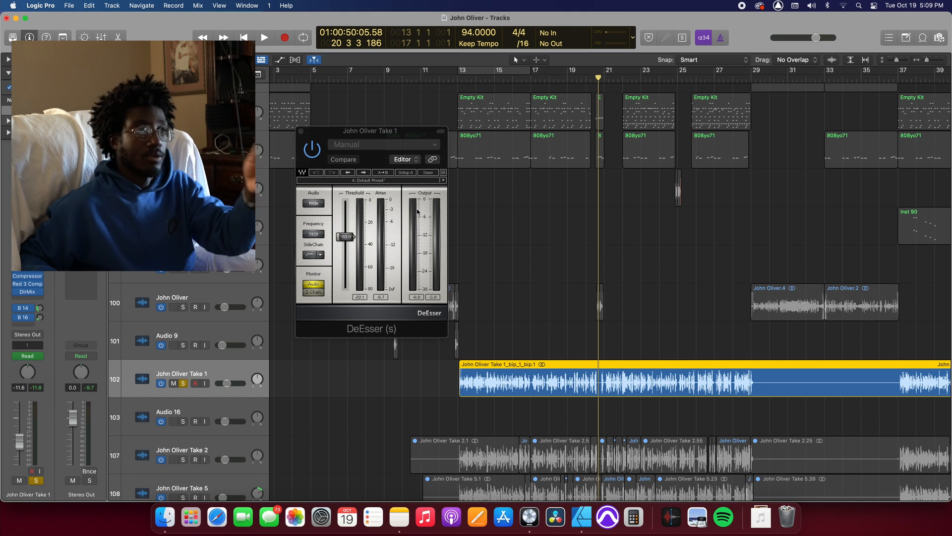
pyautogui.moveTo(336, 132); pyautogui.dragTo(459, 119)
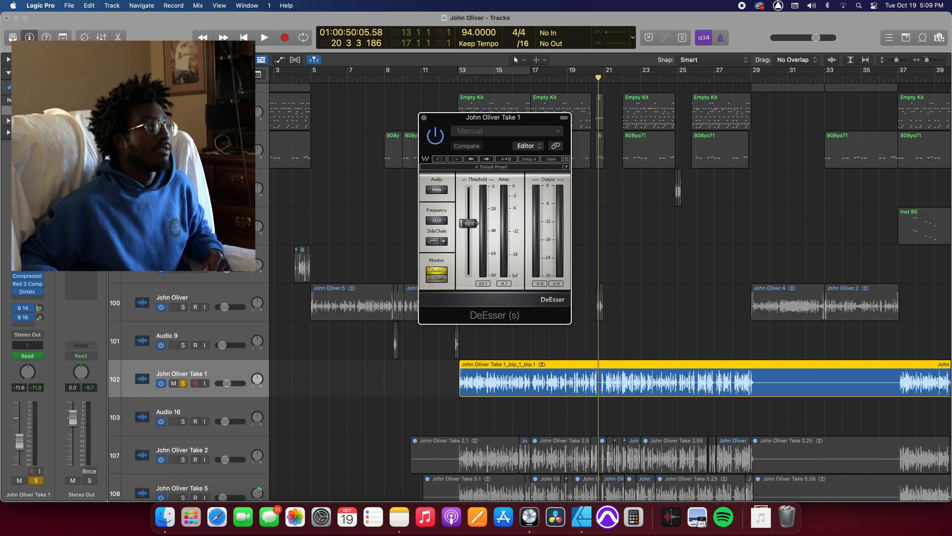
# Step: Reopen RX 7 Voice De-noise, arrange it beside the DeEsser, and open the Channel EQ
pyautogui.click(27, 252)
pyautogui.moveTo(375, 136); pyautogui.dragTo(257, 64)
pyautogui.moveTo(454, 137); pyautogui.dragTo(458, 83)
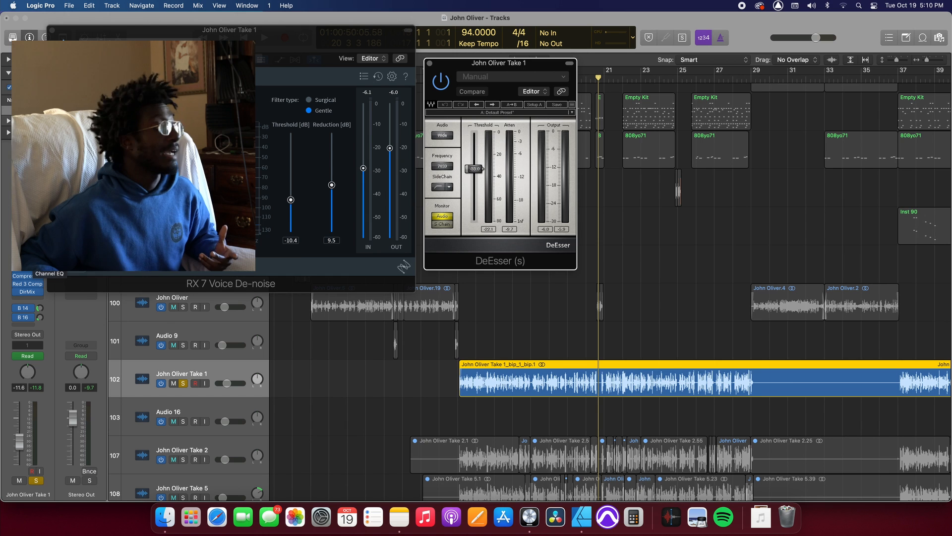
pyautogui.click(30, 268)
pyautogui.moveTo(459, 131); pyautogui.dragTo(475, 119)
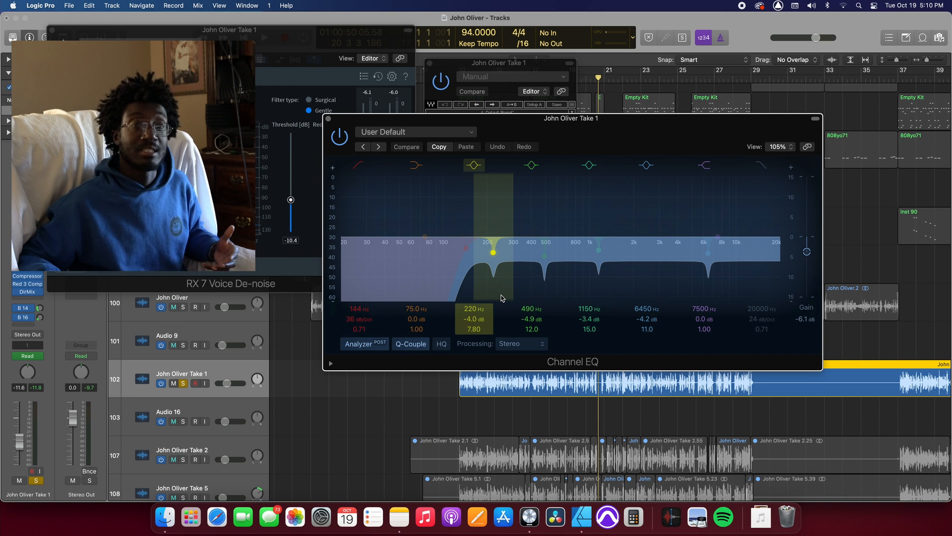
# Step: Set the 220 Hz band's Q to 9.60, switch off all seven EQ bands, and play the vocal
pyautogui.scroll(2, 503, 298)
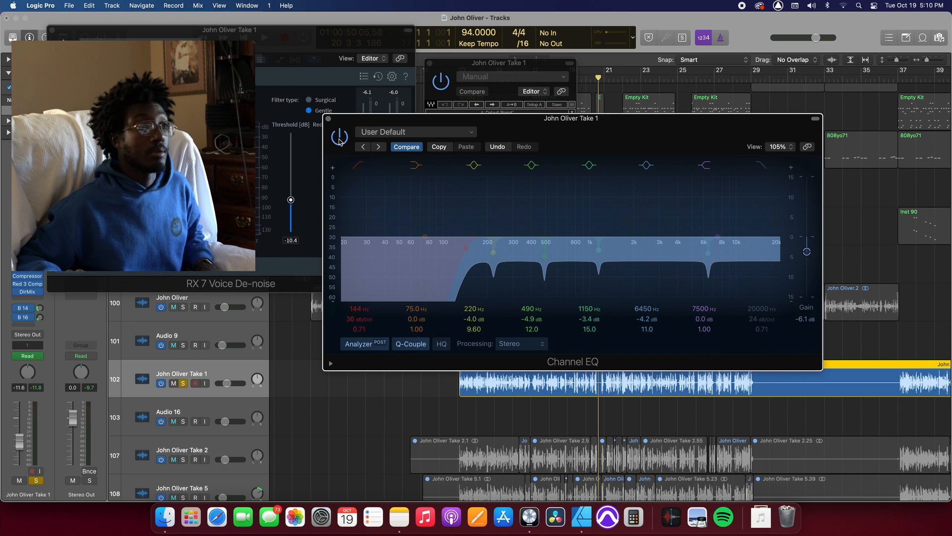
pyautogui.click(418, 164)
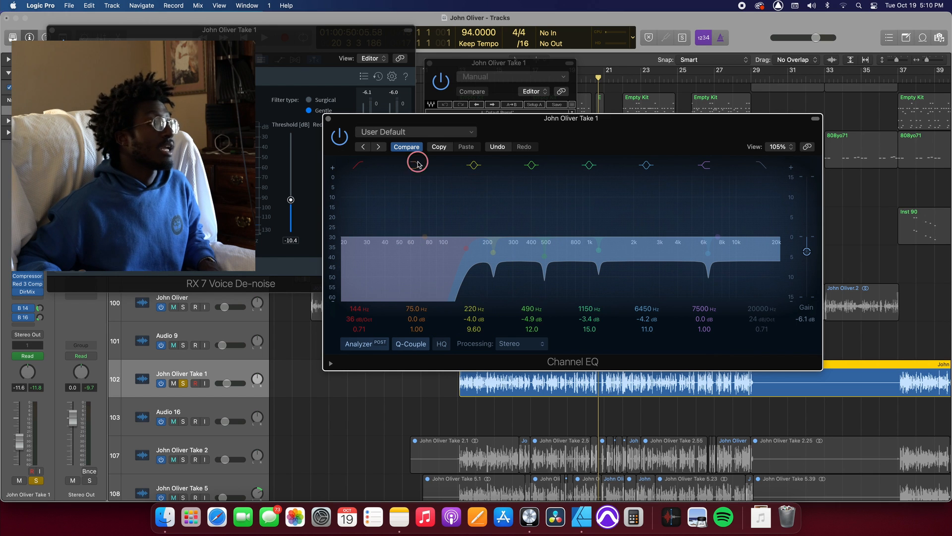
pyautogui.click(358, 164)
pyautogui.click(534, 165)
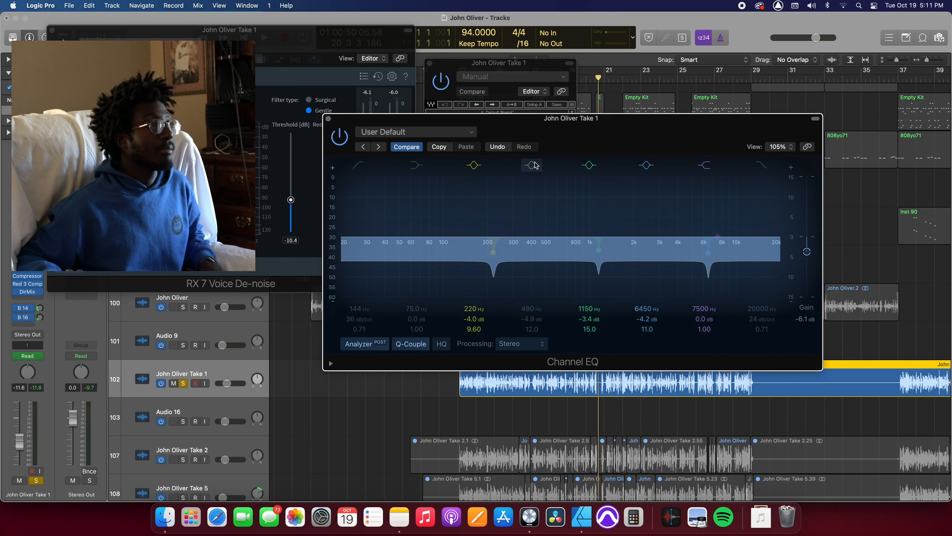
pyautogui.click(589, 165)
pyautogui.click(646, 165)
pyautogui.click(708, 168)
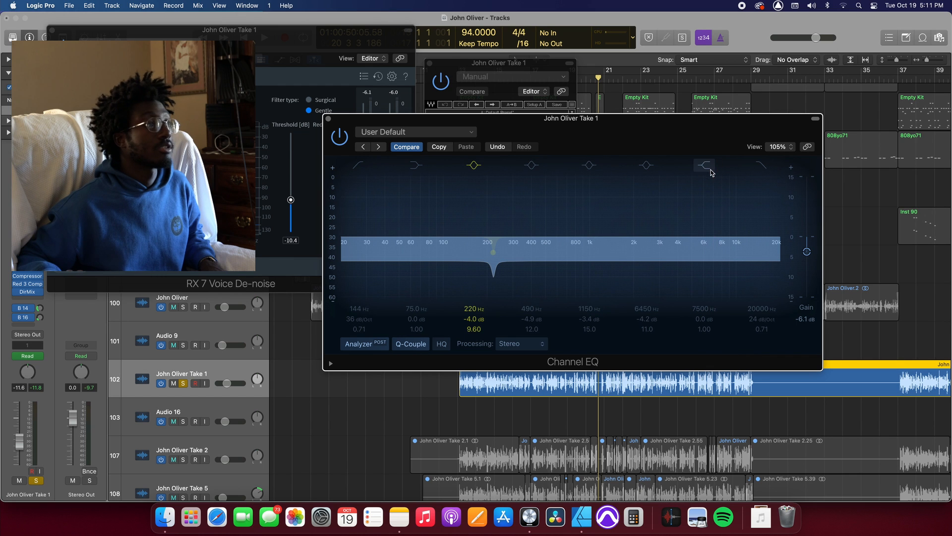
pyautogui.click(474, 165)
pyautogui.press('space')
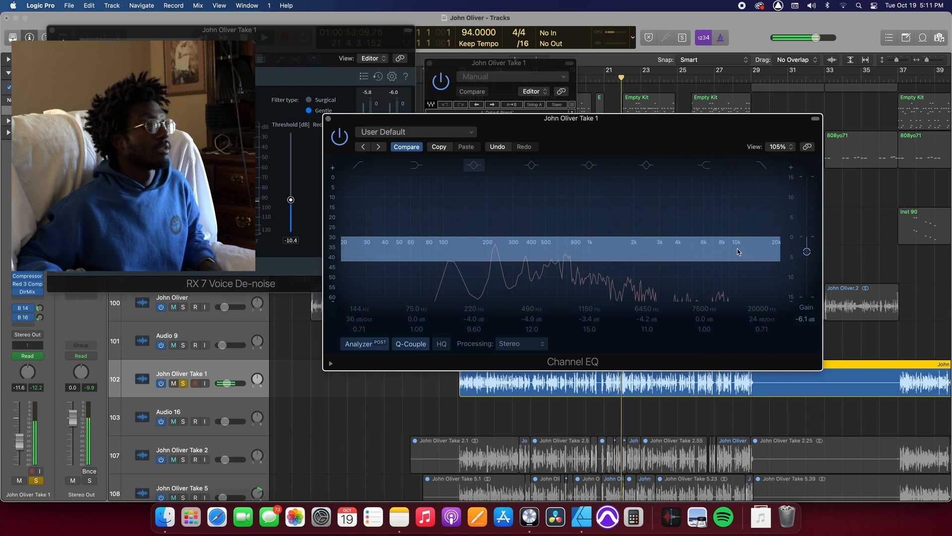
# Step: Re-enable the 220 Hz Channel EQ band and boost it to +16.0 dB
pyautogui.click(475, 167)
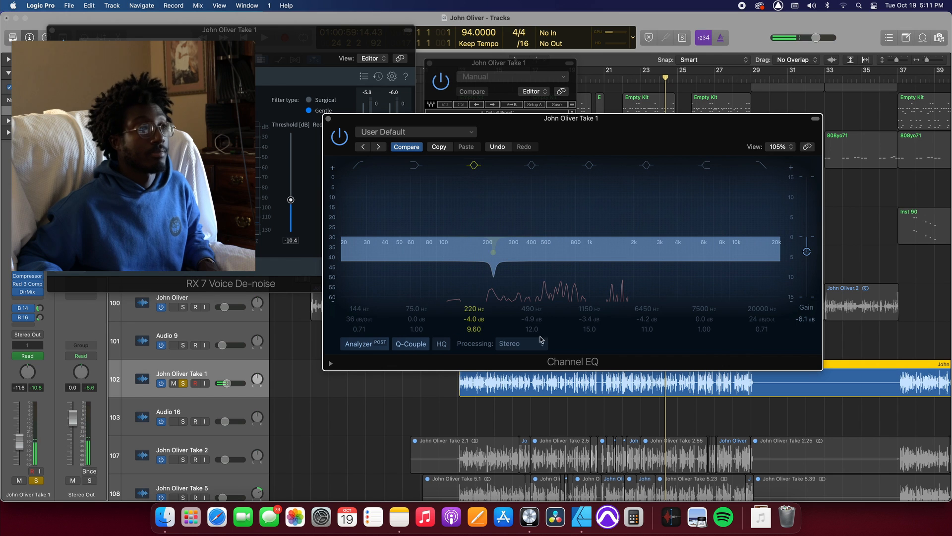
pyautogui.moveTo(474, 319); pyautogui.dragTo(475, 249)
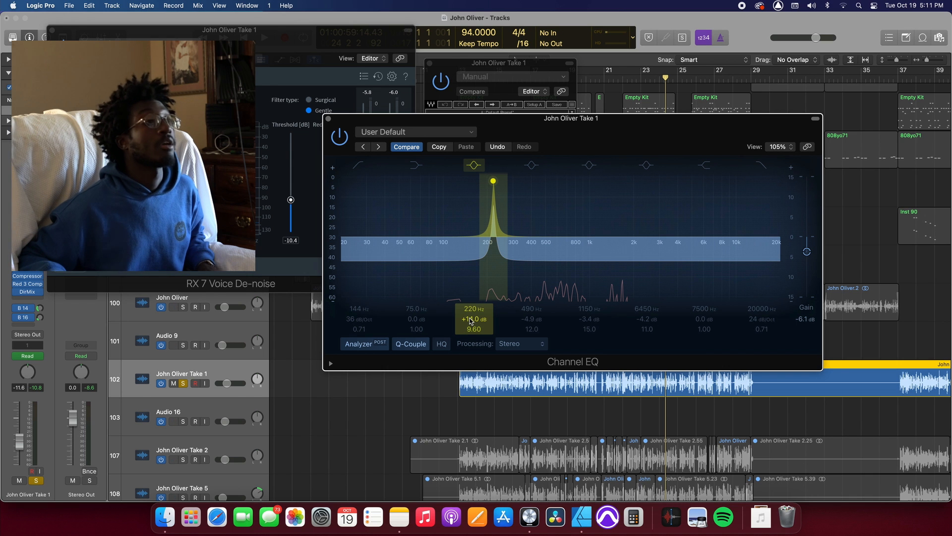
pyautogui.moveTo(470, 321); pyautogui.dragTo(471, 321)
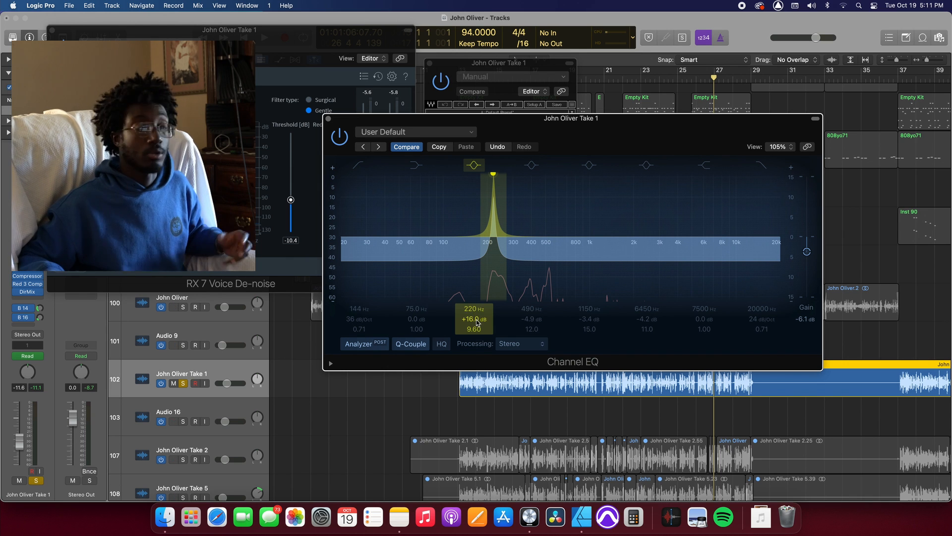
# Step: Sweep the boosted band's frequency, then pull the 220 Hz gain down to -3.9 dB and stop playback
pyautogui.moveTo(474, 309); pyautogui.dragTo(475, 304)
pyautogui.moveTo(497, 173)
pyautogui.mouseDown()
pyautogui.moveTo(472, 174)
pyautogui.moveTo(493, 174)
pyautogui.mouseUp()
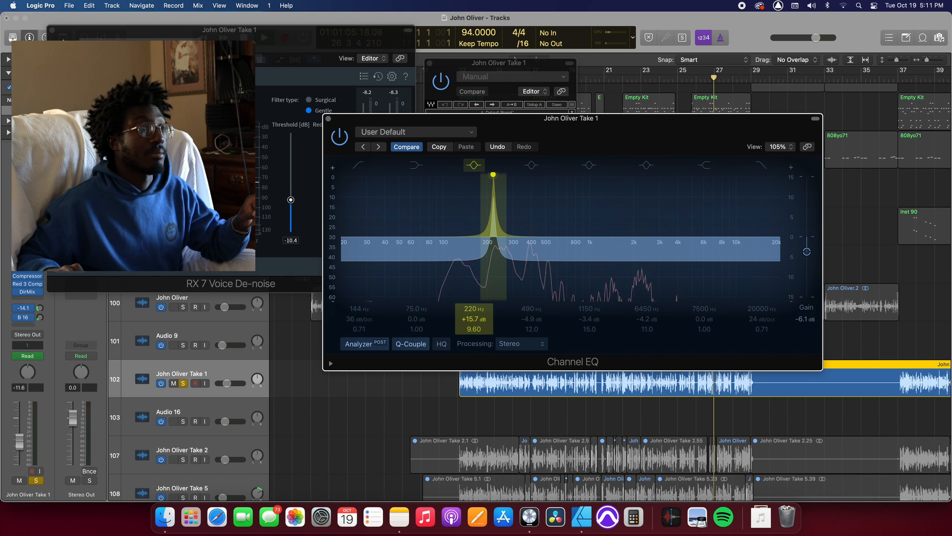
pyautogui.moveTo(476, 321); pyautogui.dragTo(476, 420)
pyautogui.press('space')
pyautogui.press('super+s')
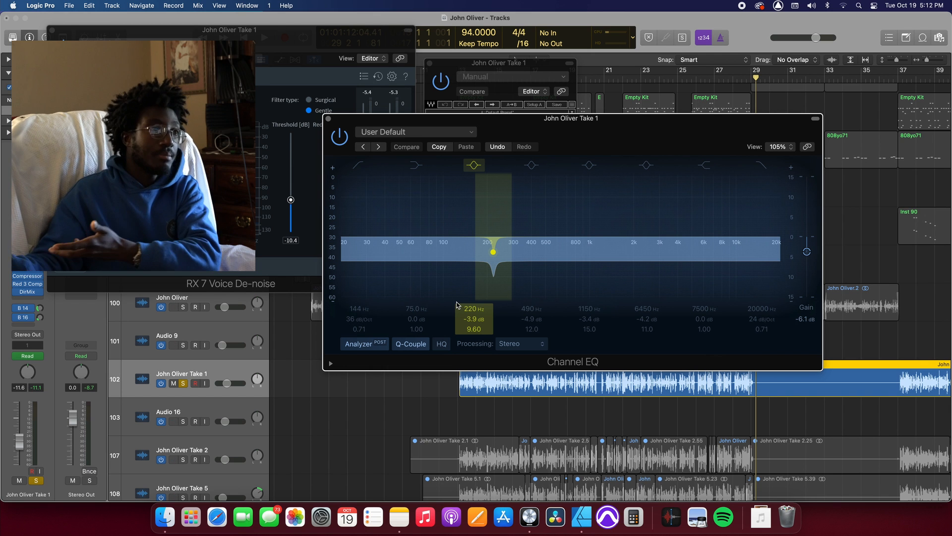
# Step: Switch the 144 Hz low cut, 75, 490, 1150, 6450, 7500 Hz and 20000 Hz high cut back on
pyautogui.click(357, 165)
pyautogui.click(415, 165)
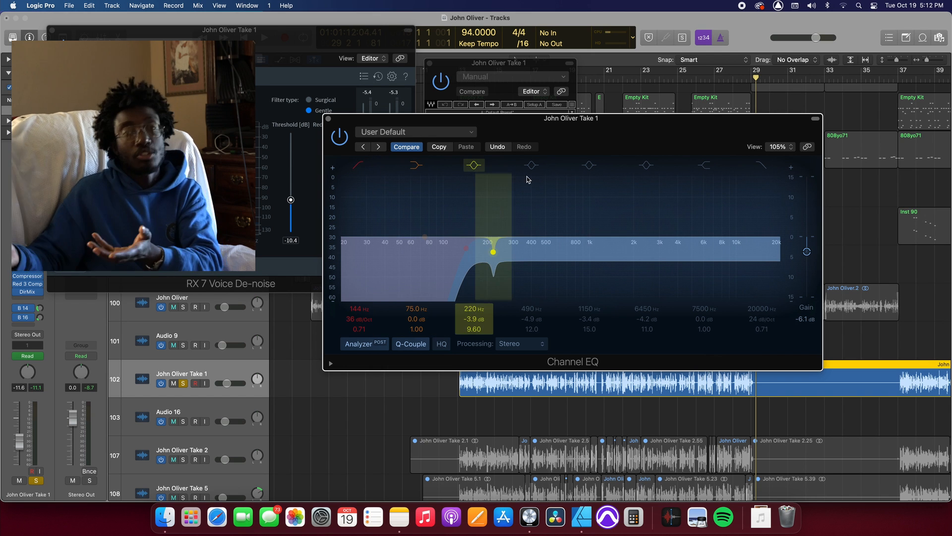
pyautogui.click(531, 164)
pyautogui.click(589, 164)
pyautogui.click(646, 164)
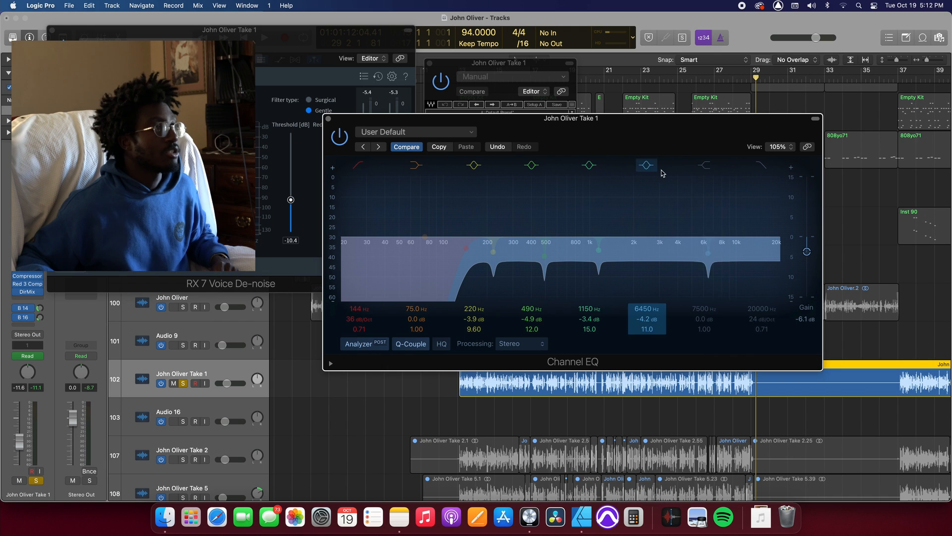
pyautogui.click(704, 168)
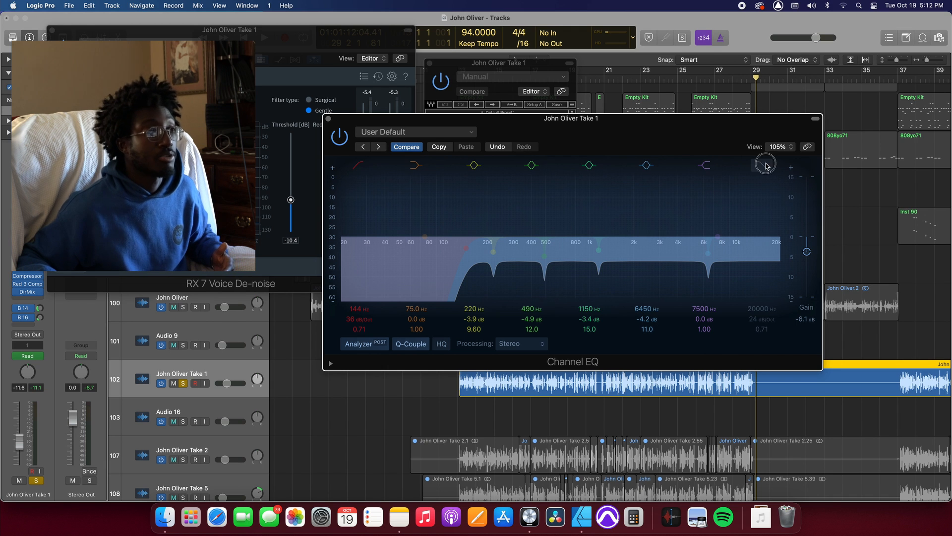
pyautogui.click(763, 165)
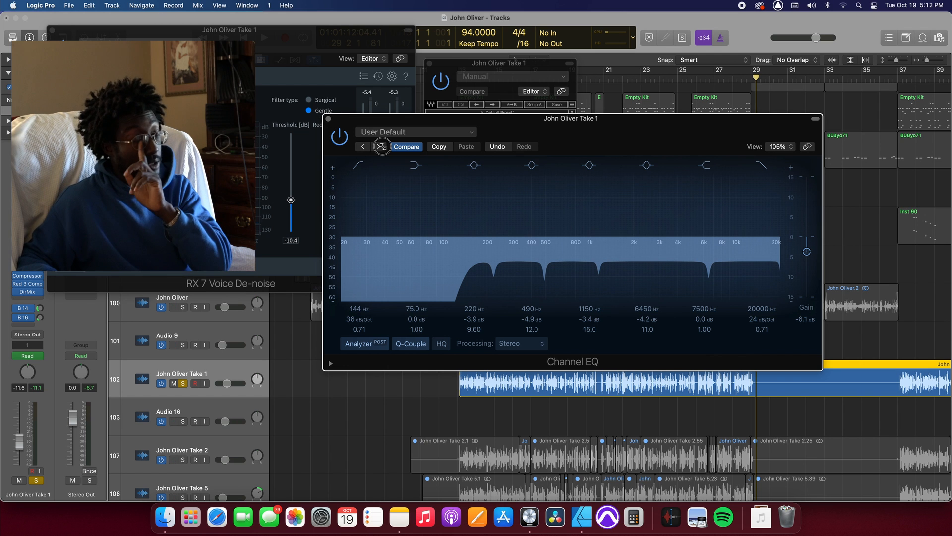
# Step: Move the Channel EQ window aside and bring the DeEsser window to the front
pyautogui.moveTo(388, 122); pyautogui.dragTo(505, 101)
pyautogui.click(486, 64)
pyautogui.moveTo(486, 64); pyautogui.dragTo(497, 22)
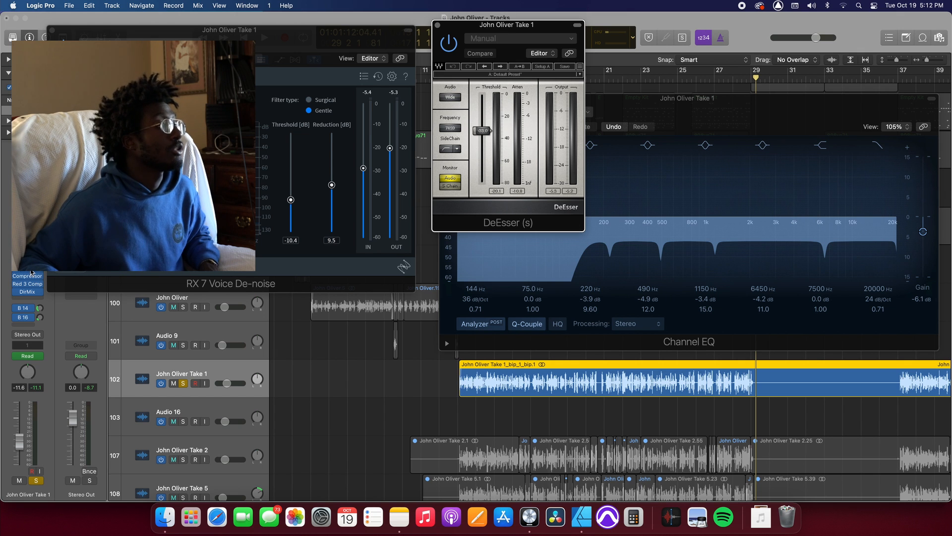
# Step: Open the Red 2 EQ plug-in on John Oliver Take 1 and drag its window into place
pyautogui.click(31, 272)
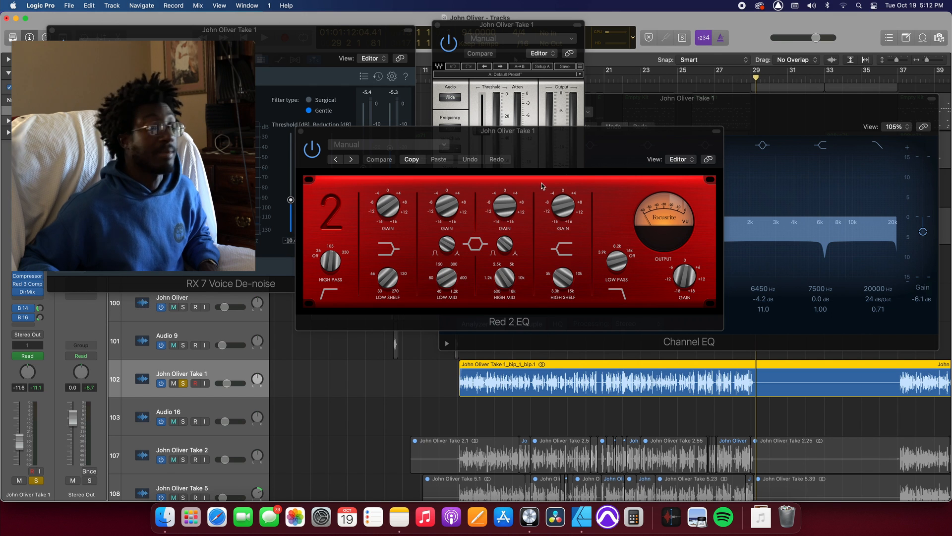
pyautogui.moveTo(567, 152); pyautogui.dragTo(378, 288)
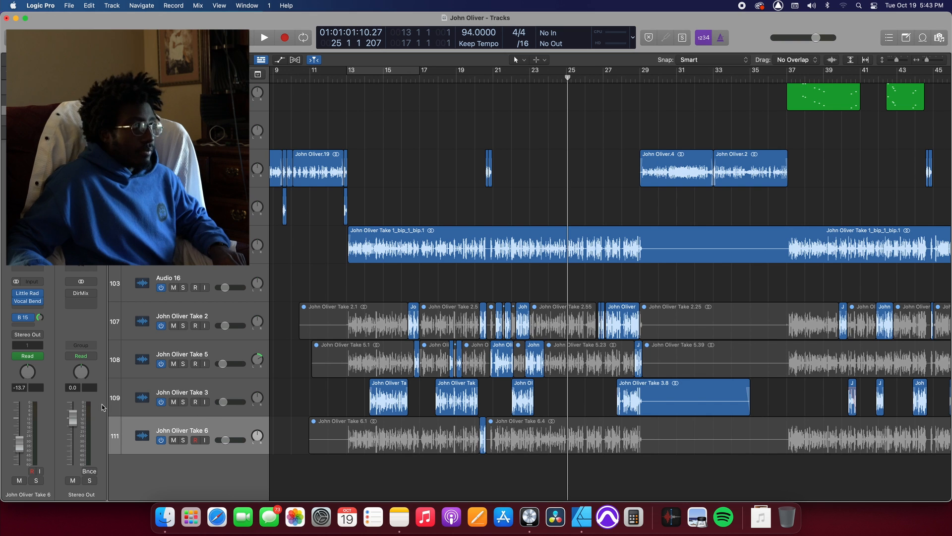
# Step: Select John Oliver Take 1, check its Channel EQ, then reopen the Red 2 EQ window
pyautogui.click(193, 250)
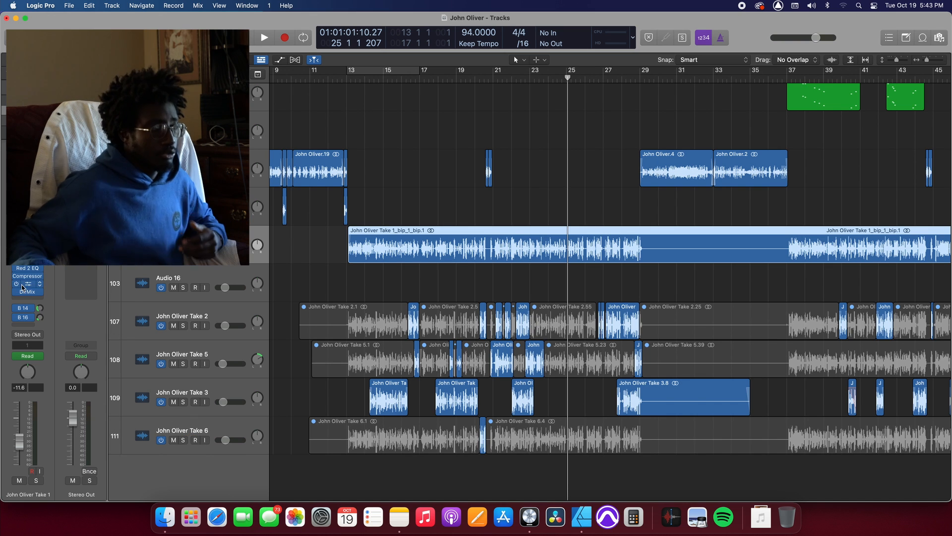
pyautogui.click(24, 267)
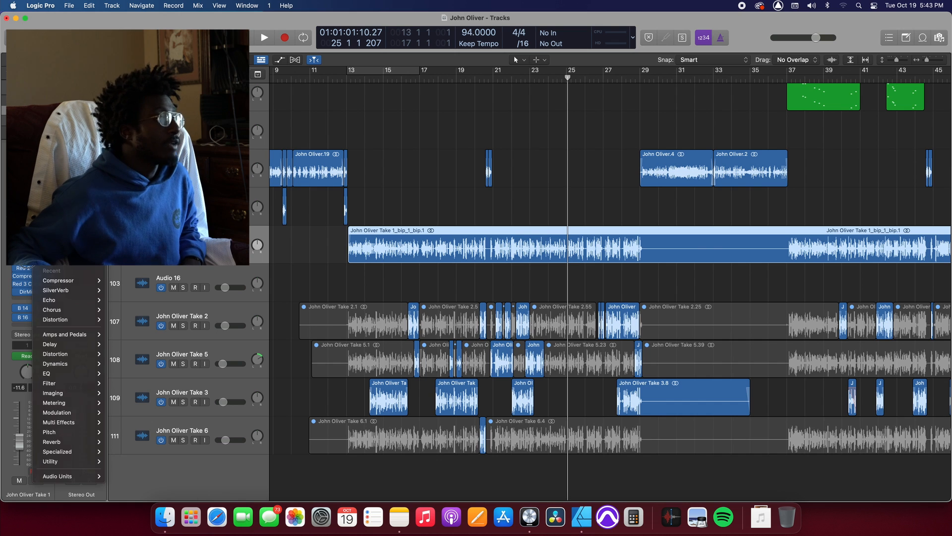
pyautogui.click(23, 264)
pyautogui.click(24, 260)
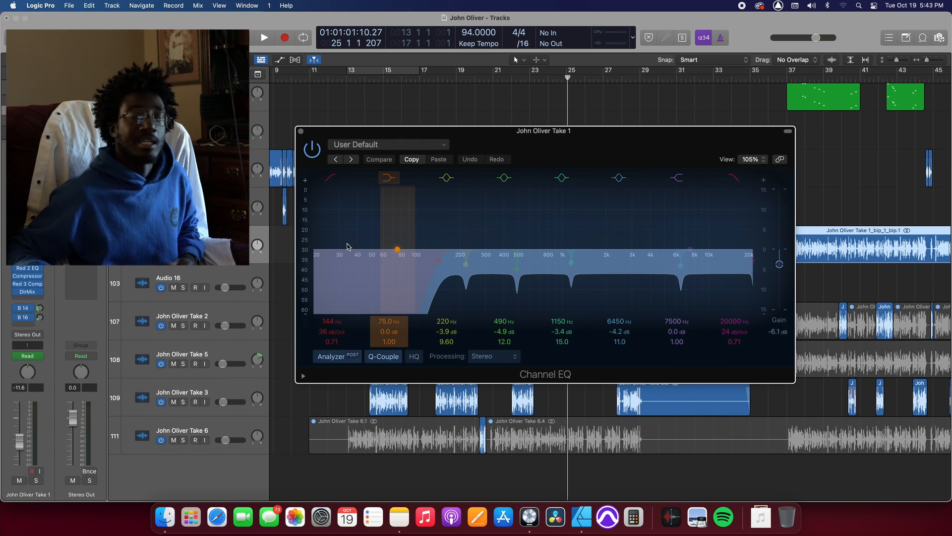
pyautogui.click(301, 132)
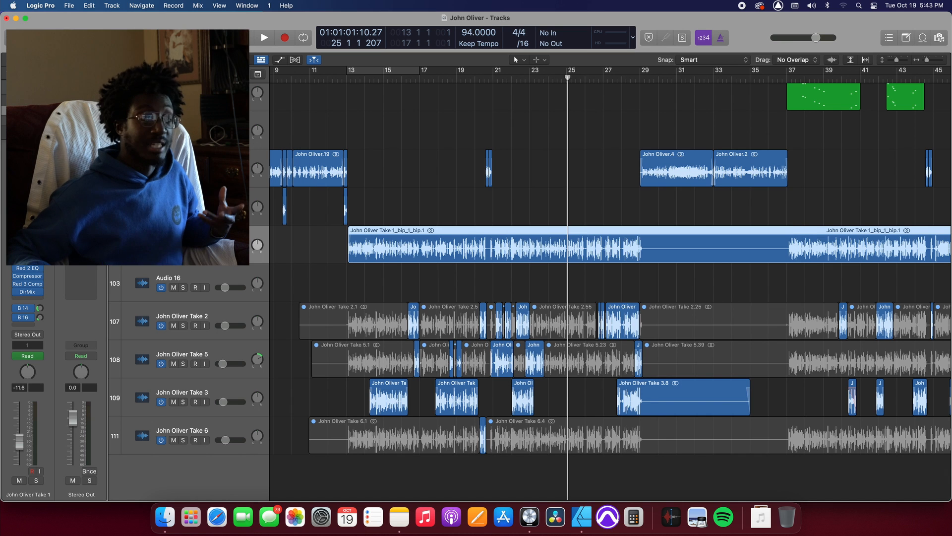
pyautogui.click(28, 268)
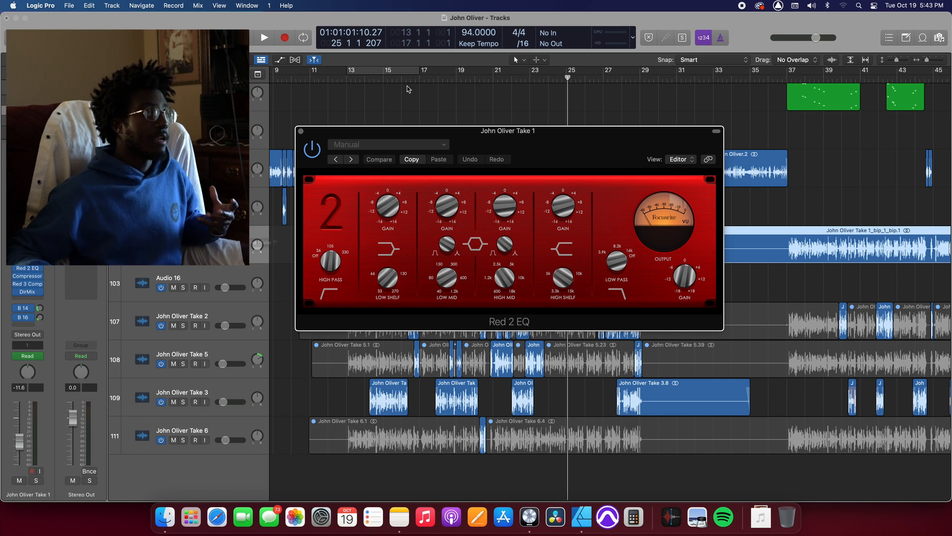
pyautogui.click(315, 150)
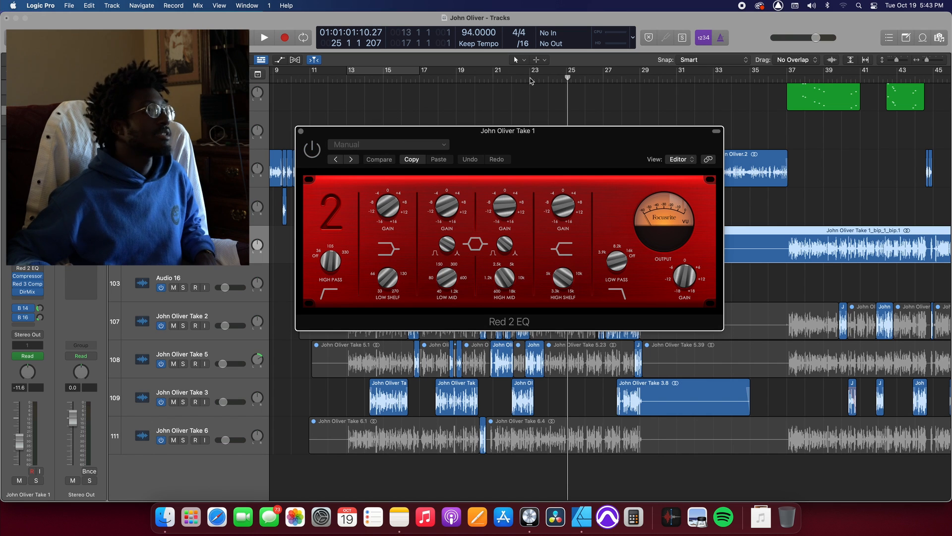
pyautogui.moveTo(534, 81)
pyautogui.mouseDown()
pyautogui.moveTo(617, 81)
pyautogui.moveTo(534, 81)
pyautogui.mouseUp()
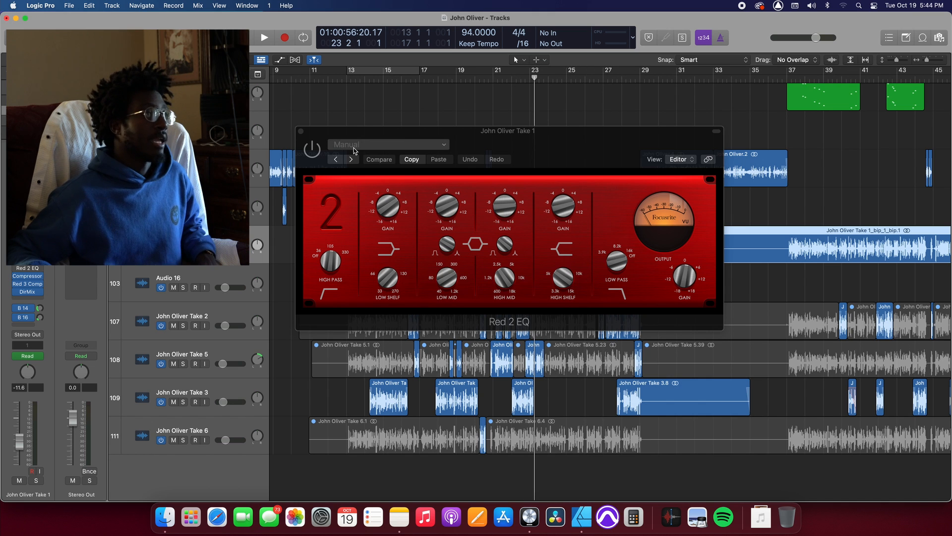
pyautogui.press('space')
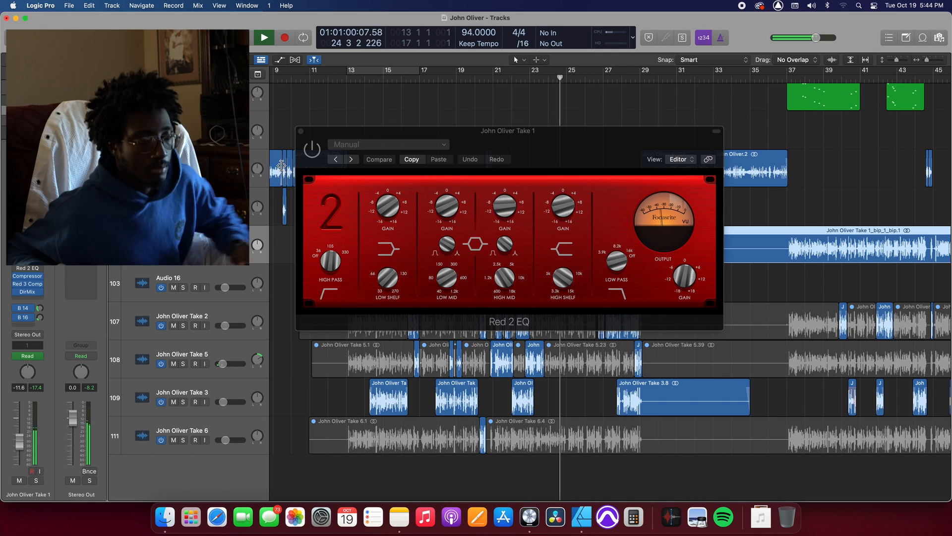
pyautogui.press('space')
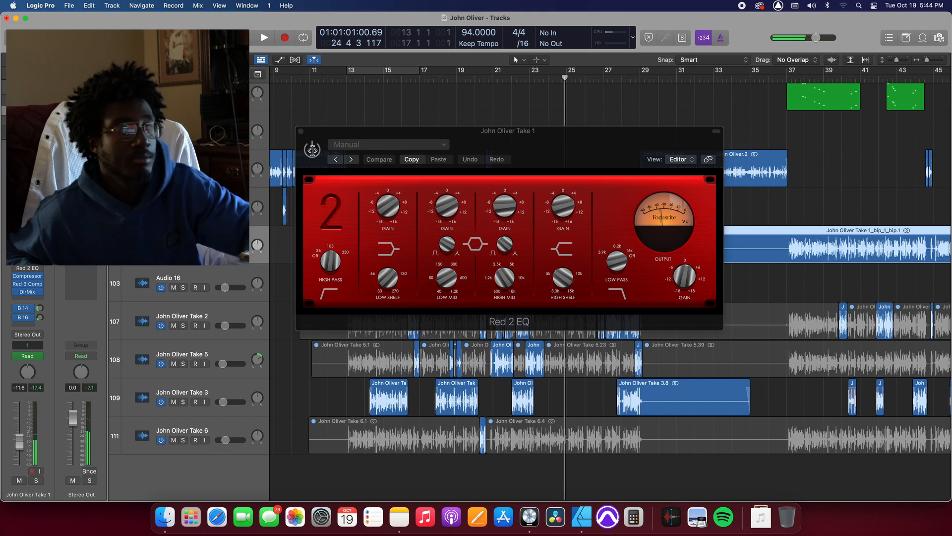
pyautogui.click(313, 150)
pyautogui.press('space')
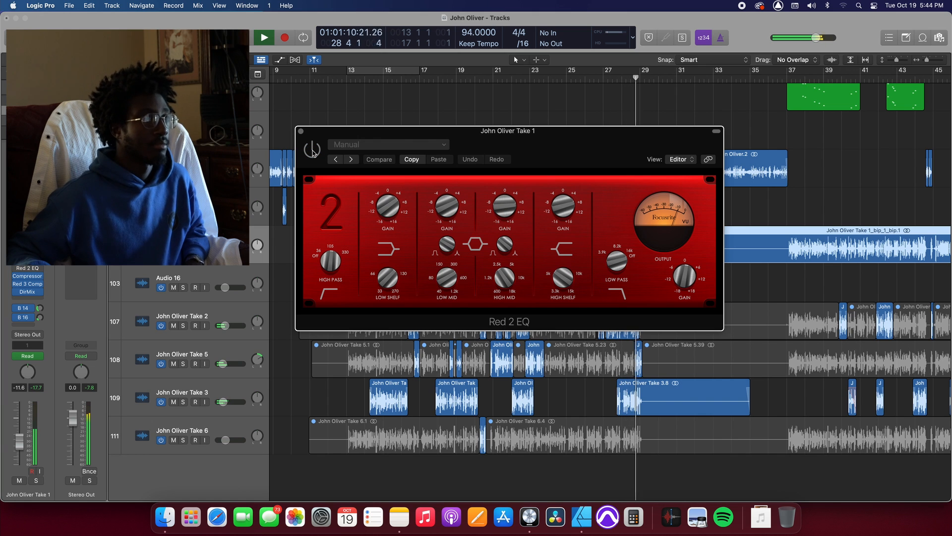
pyautogui.press('space')
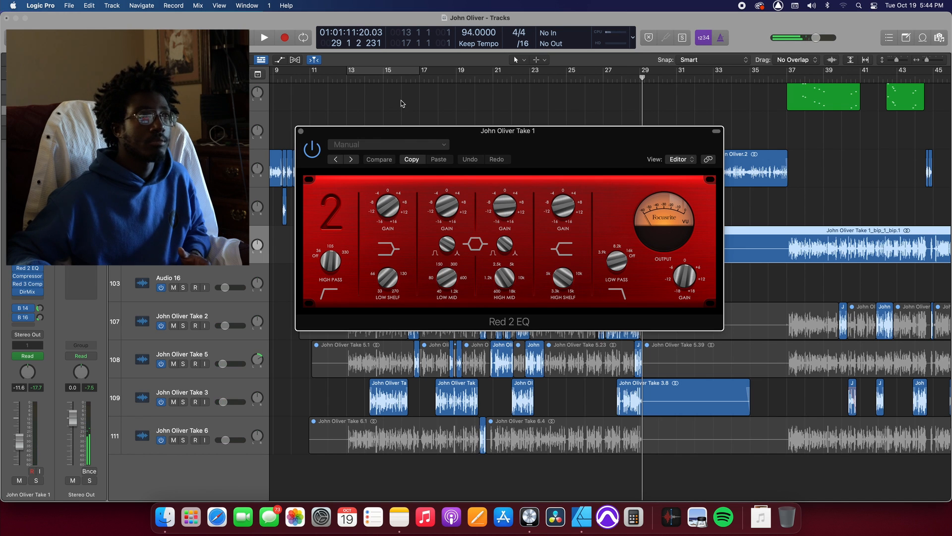
pyautogui.hscroll(-1, 517, 86)
pyautogui.click(518, 79)
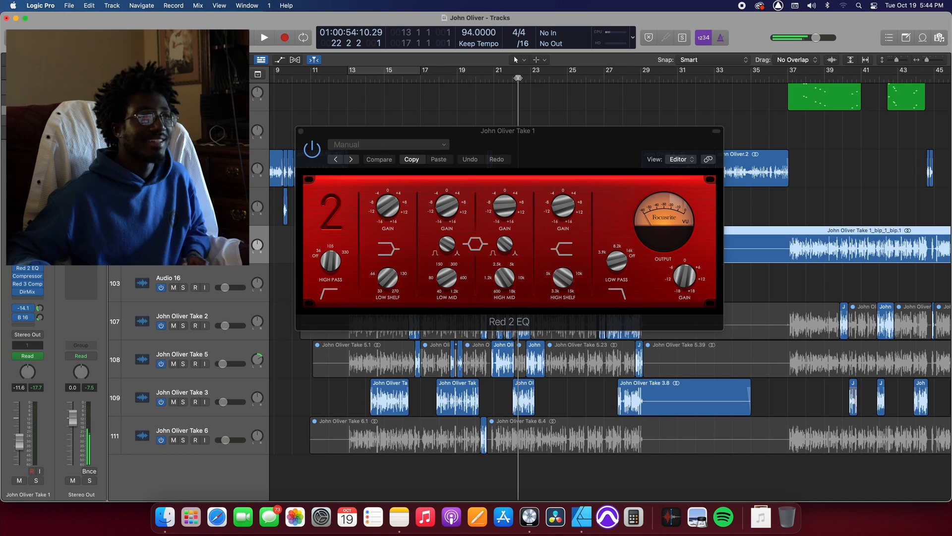
pyautogui.press('space')
pyautogui.press('space')
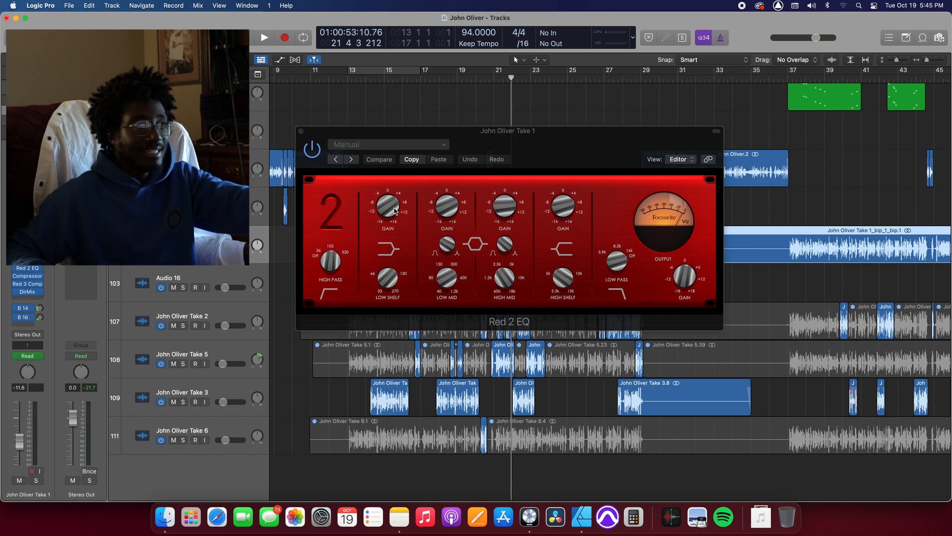
# Step: Open the Compressor and Red 3 Compressor windows and audition the vocal from around bar 20
pyautogui.click(28, 278)
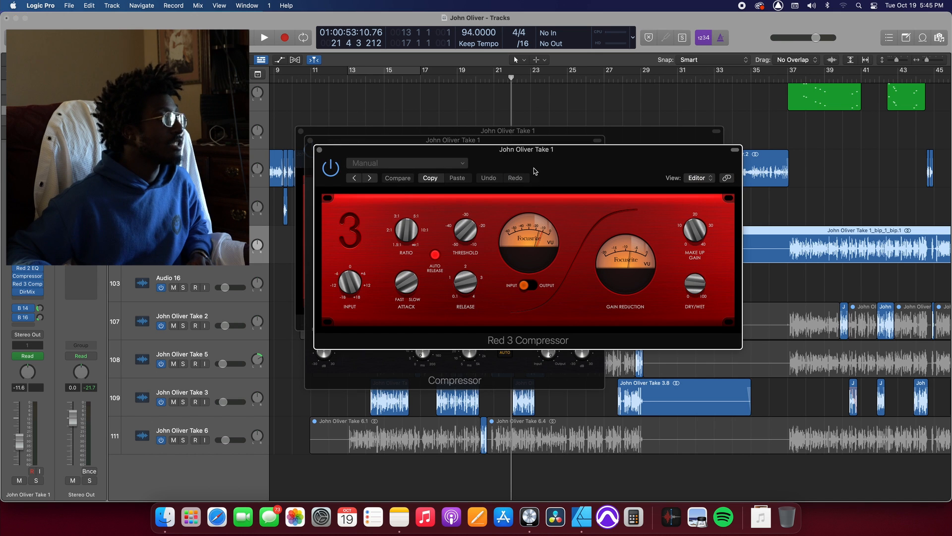
pyautogui.moveTo(488, 149); pyautogui.dragTo(607, 179)
pyautogui.moveTo(513, 143); pyautogui.dragTo(315, 152)
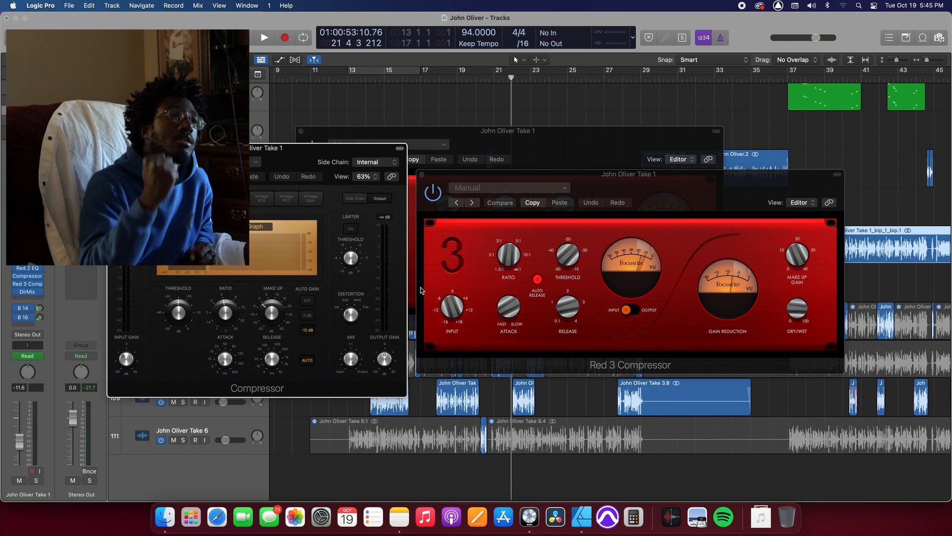
pyautogui.click(484, 78)
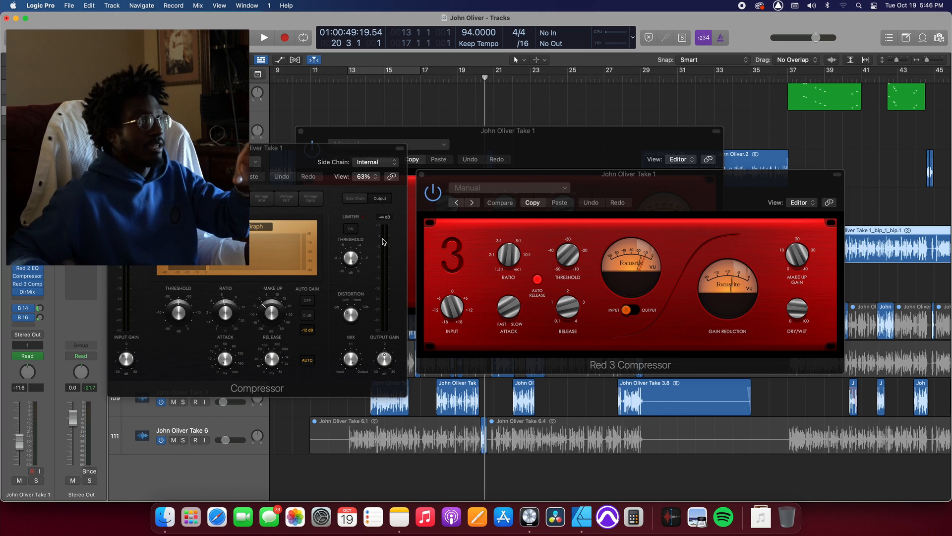
pyautogui.press('space')
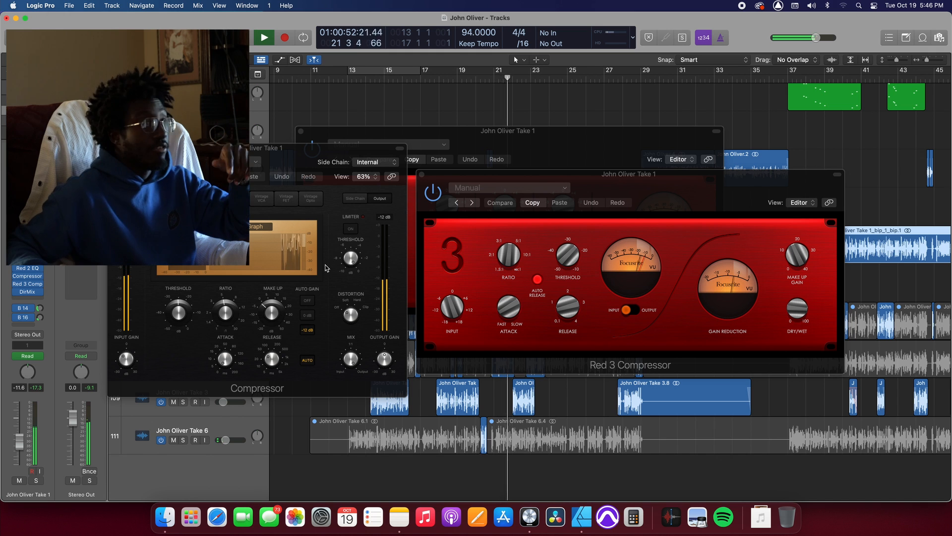
pyautogui.press('space')
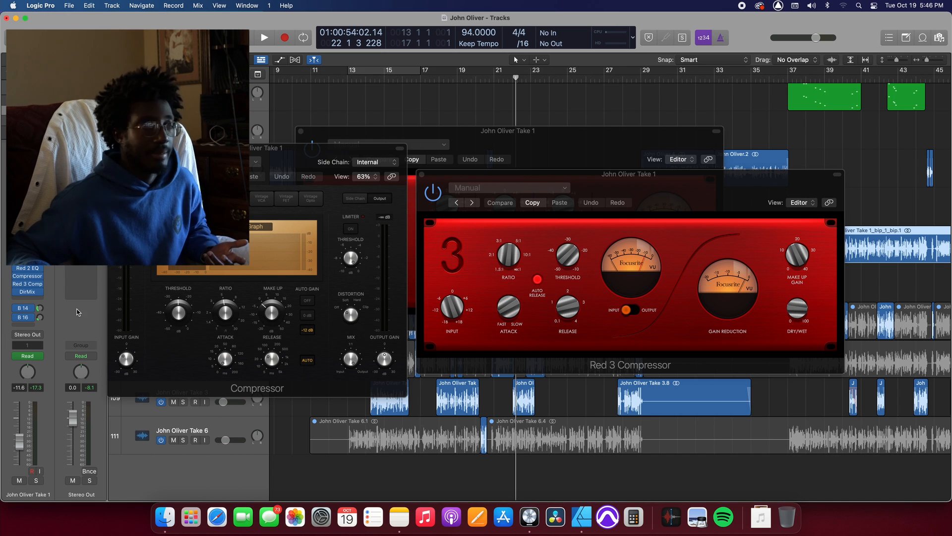
# Step: Inspect the Direction Mixer, close all four plug-in windows, and select the Audio 16 track
pyautogui.click(29, 293)
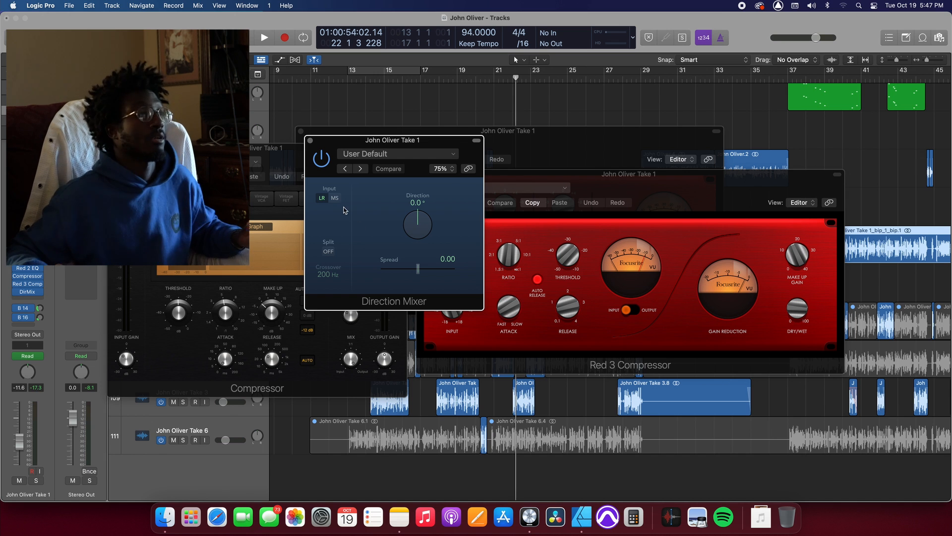
pyautogui.click(310, 140)
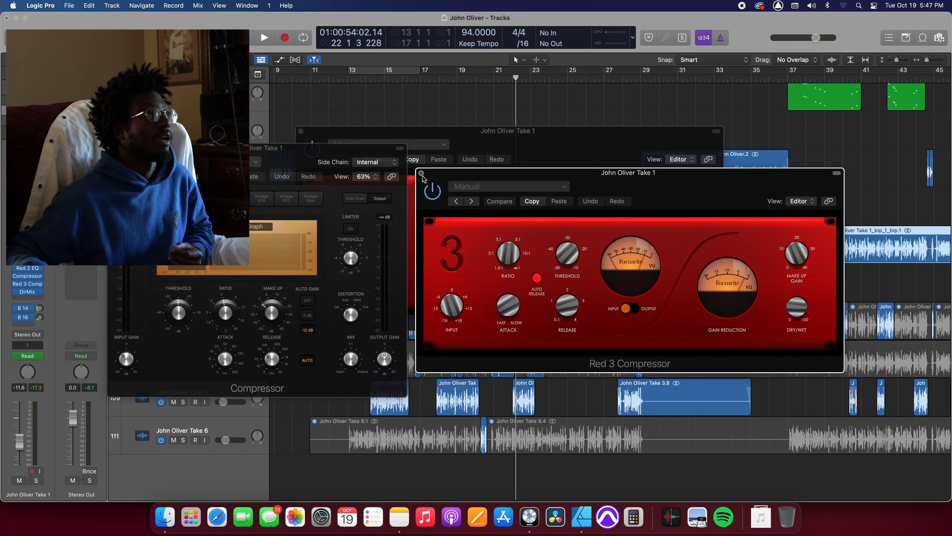
pyautogui.click(421, 174)
pyautogui.click(113, 149)
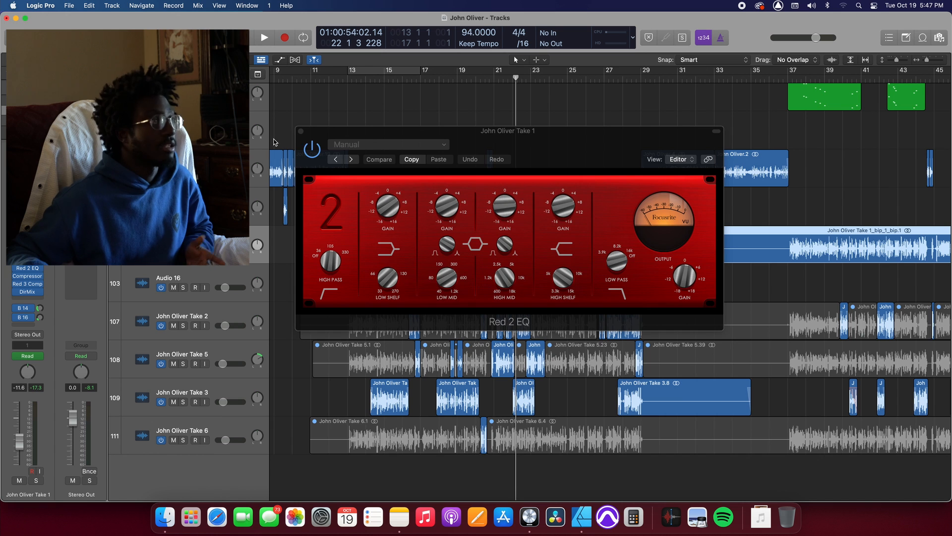
pyautogui.click(301, 132)
pyautogui.click(219, 269)
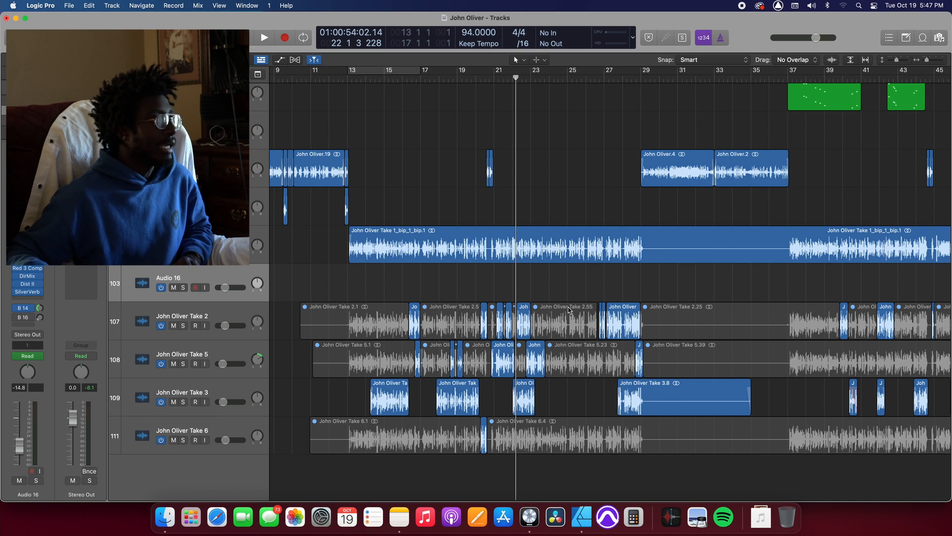
# Step: Open Audio 16's Distortion II and SilverVerb effects and arrange their windows side by side
pyautogui.scroll(-4, 567, 310)
pyautogui.scroll(1, 567, 309)
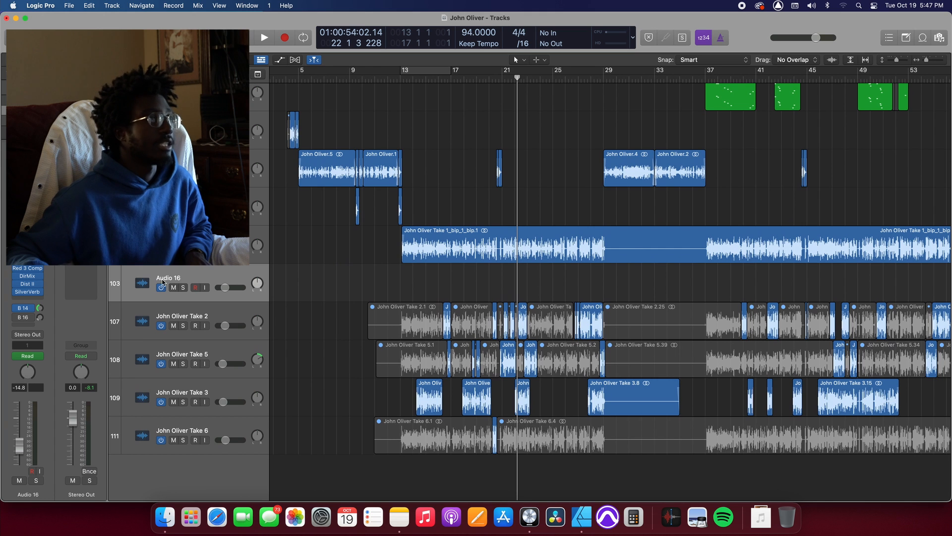
pyautogui.scroll(2, 303, 296)
pyautogui.scroll(2, 303, 297)
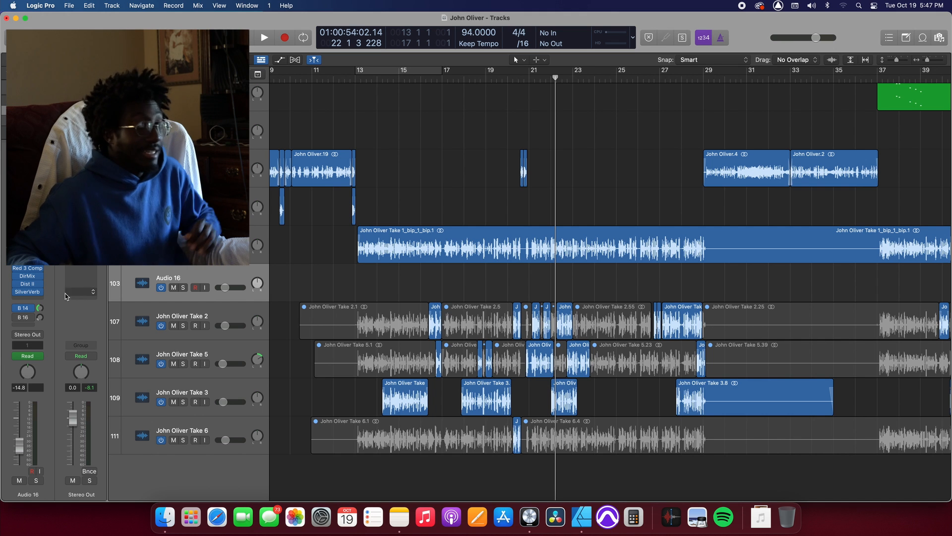
pyautogui.click(27, 283)
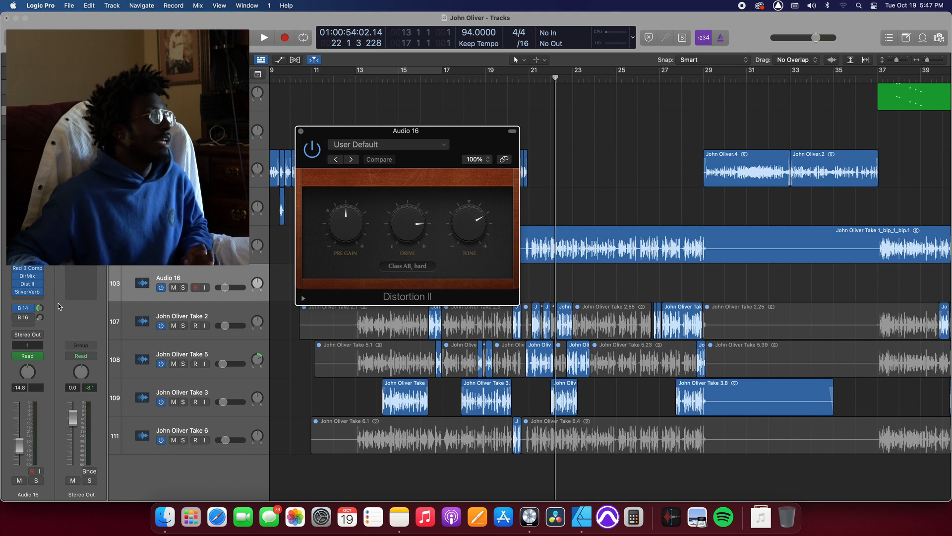
pyautogui.click(29, 292)
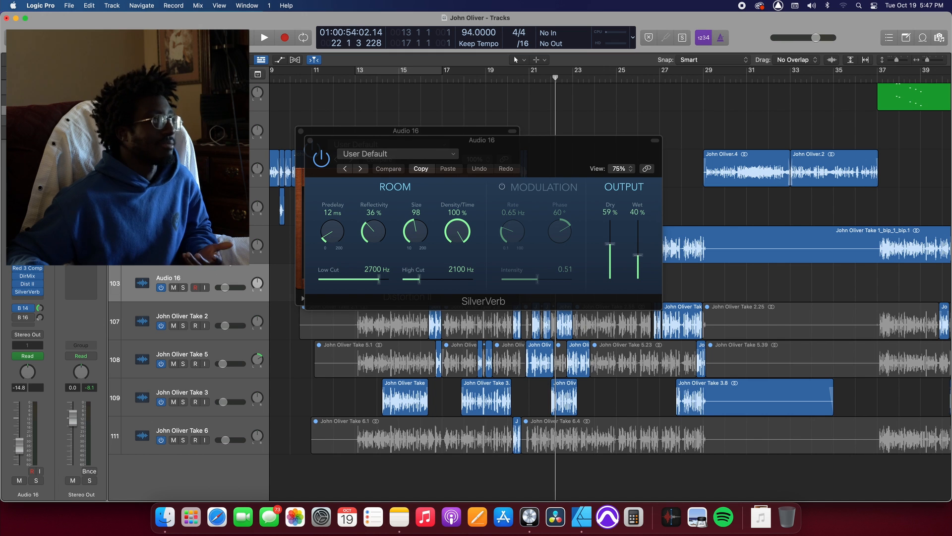
pyautogui.moveTo(507, 157); pyautogui.dragTo(667, 236)
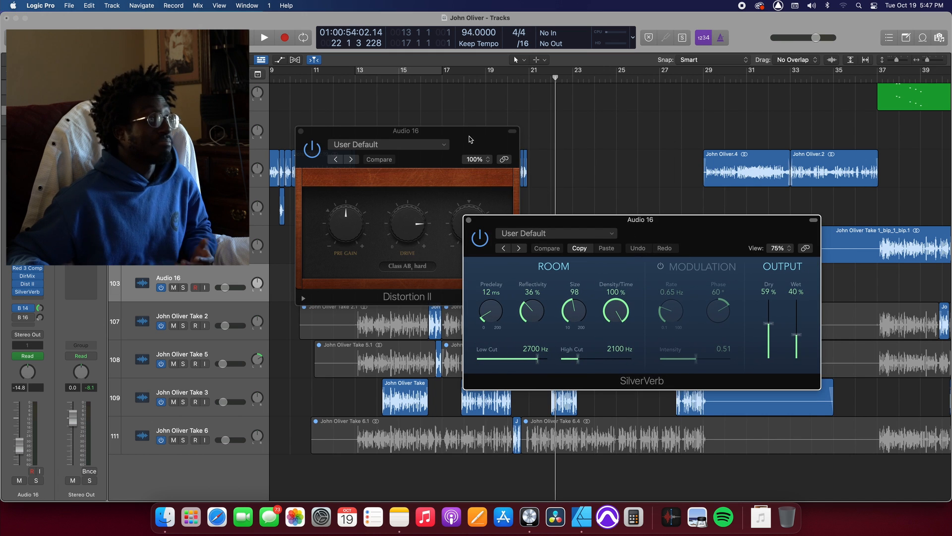
pyautogui.moveTo(436, 130); pyautogui.dragTo(354, 90)
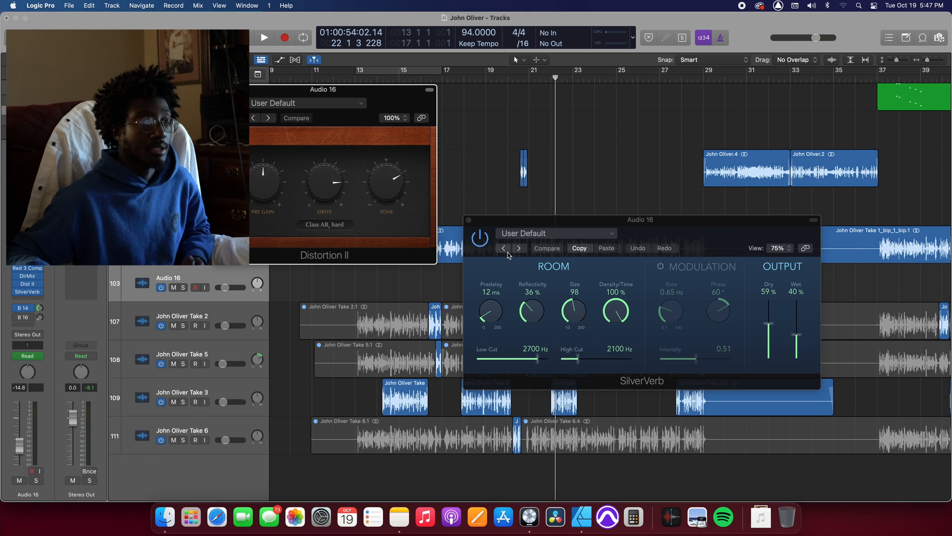
pyautogui.moveTo(638, 221); pyautogui.dragTo(628, 241)
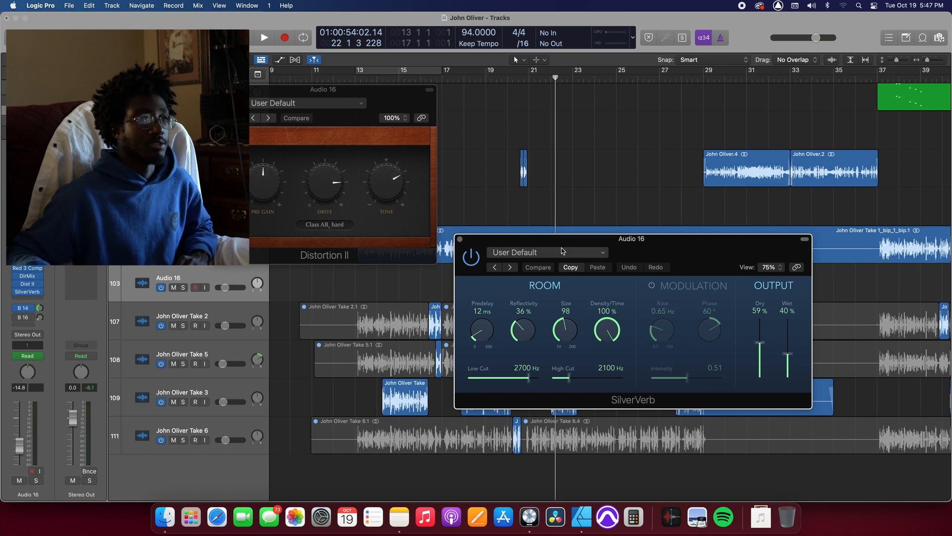
# Step: Close the SilverVerb and Distortion II windows and select John Oliver Take 2
pyautogui.click(460, 239)
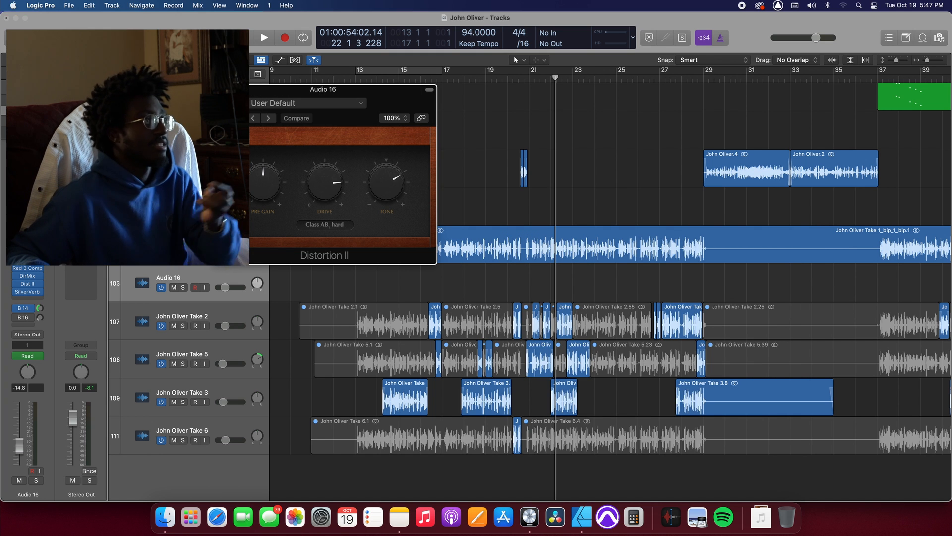
pyautogui.click(216, 89)
pyautogui.click(204, 310)
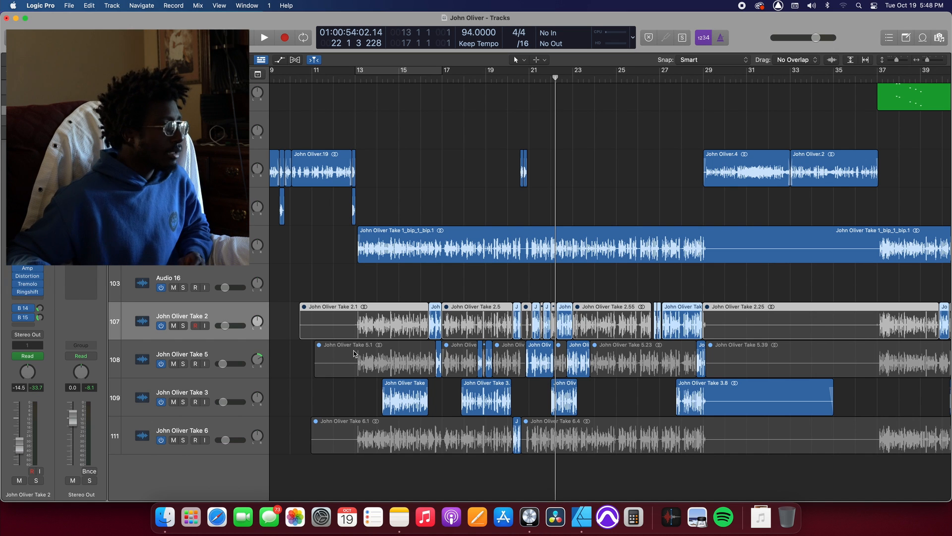
# Step: Follow John Oliver Take 1's Bus 14 send to Aux 14 and open its SilverVerb reverb
pyautogui.click(189, 243)
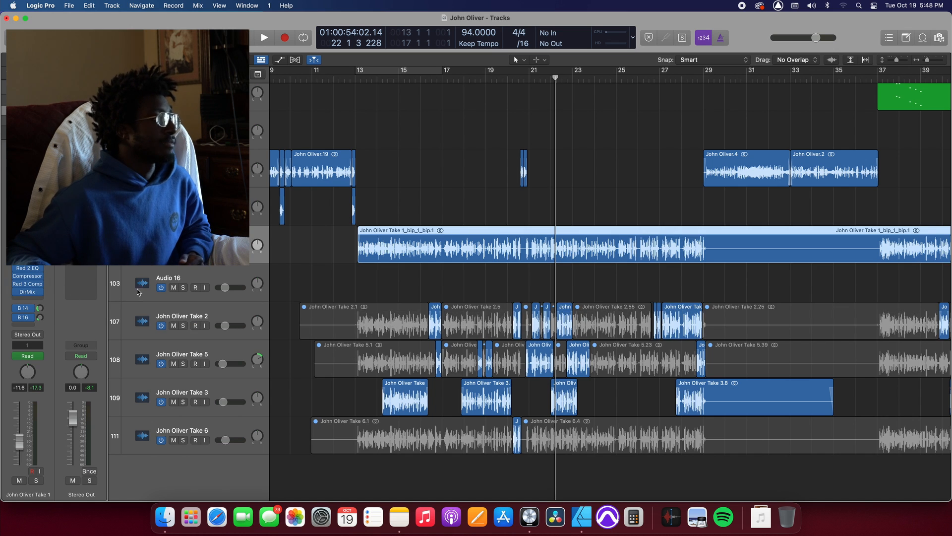
pyautogui.click(26, 310)
pyautogui.click(88, 371)
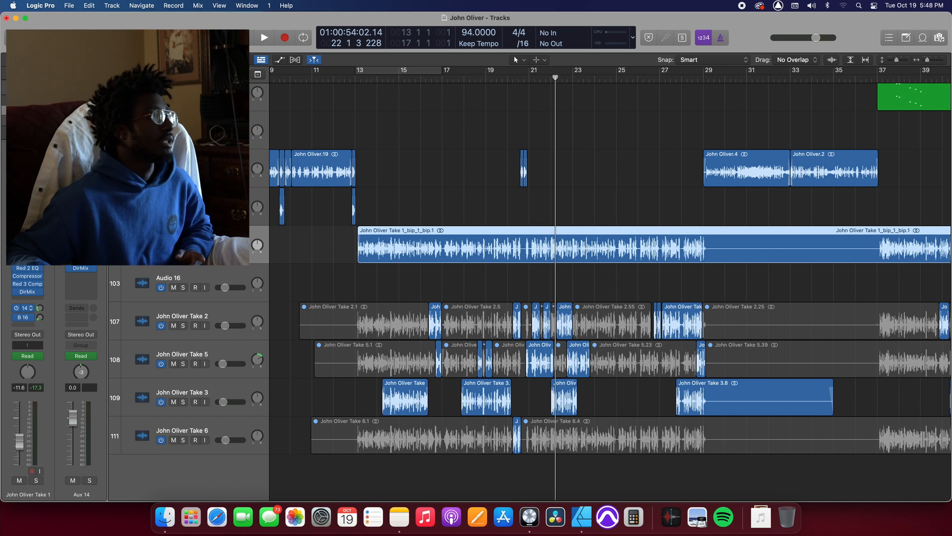
pyautogui.click(80, 260)
pyautogui.moveTo(390, 135); pyautogui.dragTo(252, 84)
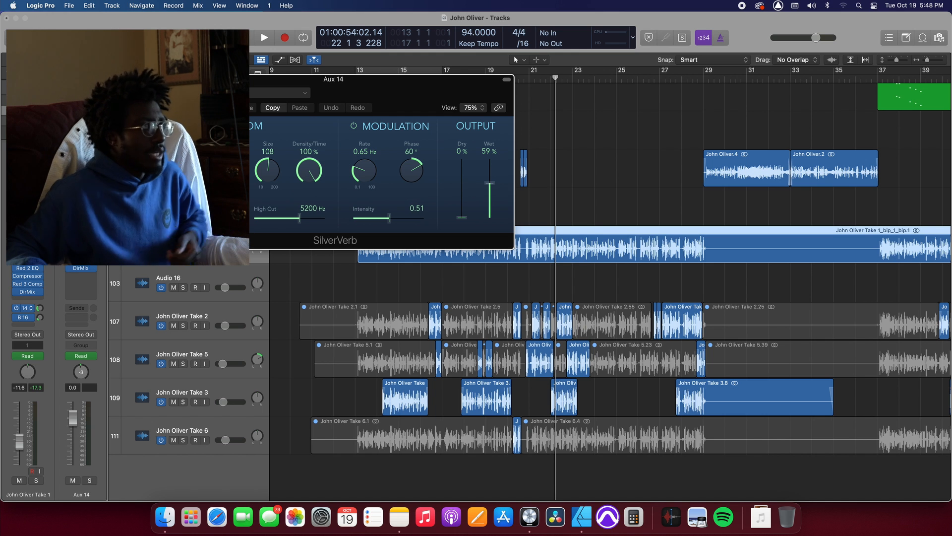
# Step: Open Aux 14's Compressor, Echo and Direction Mixer and spread their windows out
pyautogui.click(81, 259)
pyautogui.moveTo(325, 133); pyautogui.dragTo(569, 174)
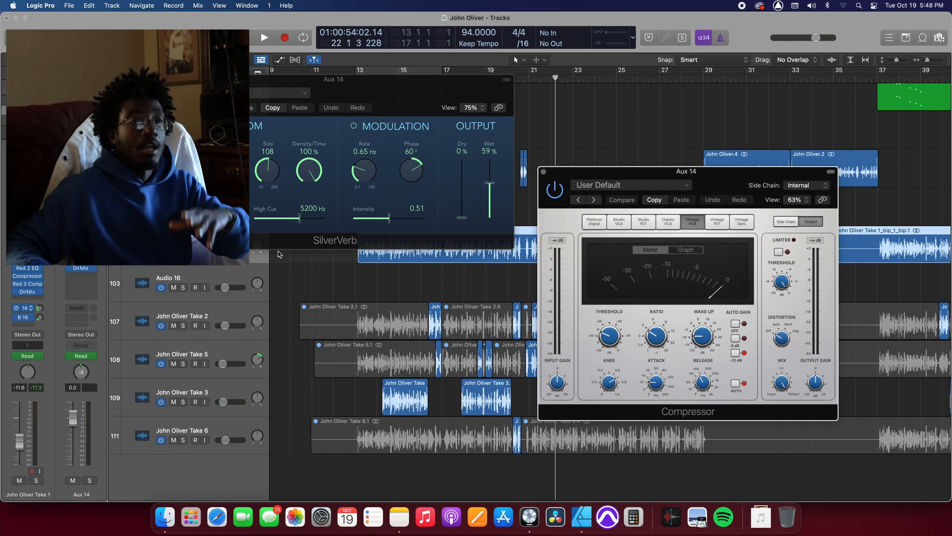
pyautogui.click(82, 266)
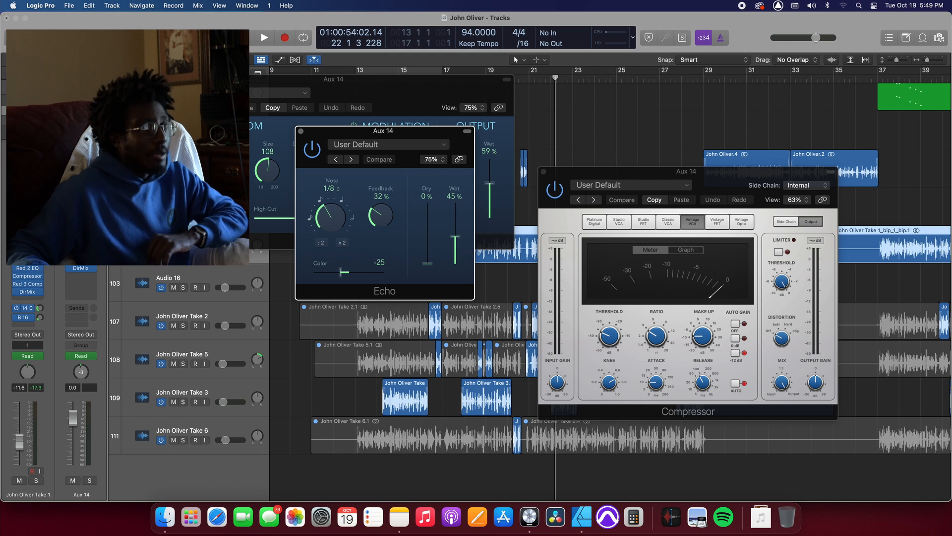
pyautogui.click(80, 269)
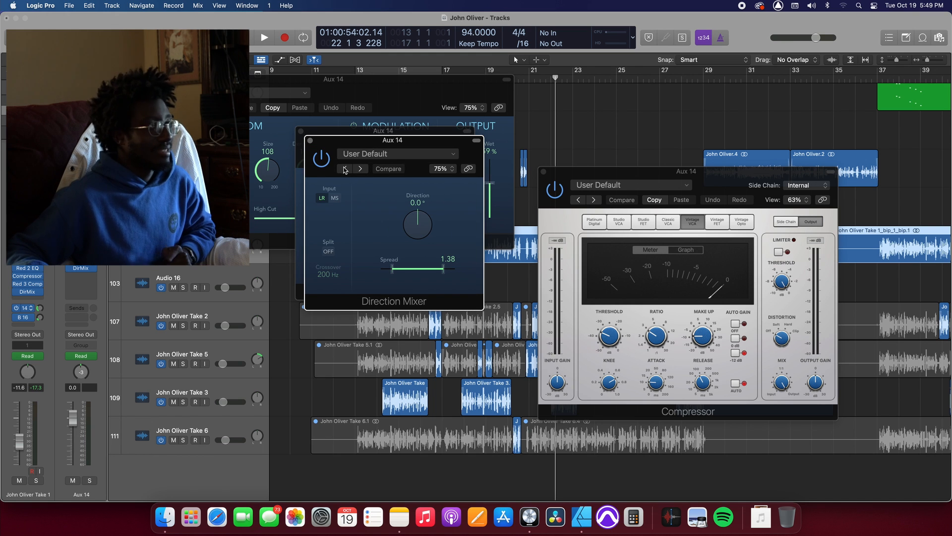
pyautogui.moveTo(349, 144); pyautogui.dragTo(383, 264)
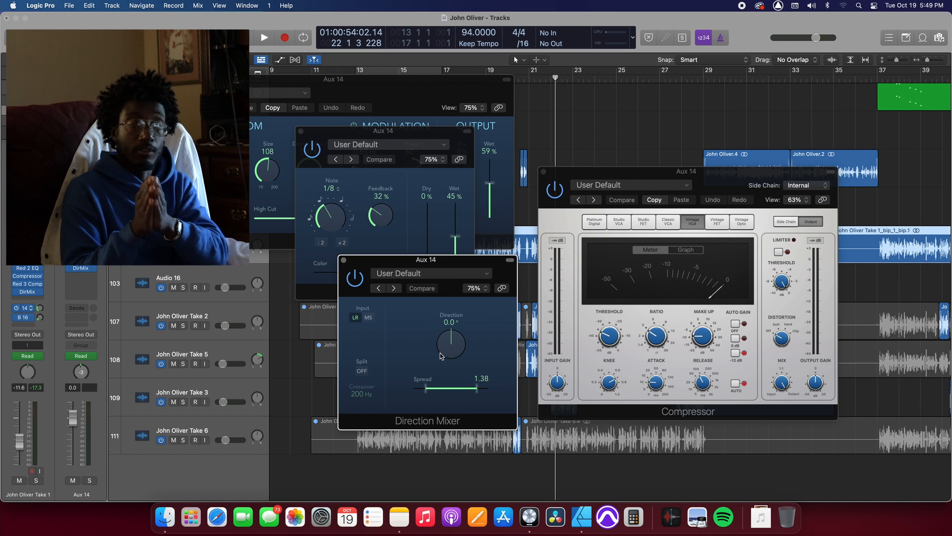
# Step: Close the Direction Mixer, Echo, Compressor and SilverVerb windows, then bring up the Bus 16 send
pyautogui.click(344, 260)
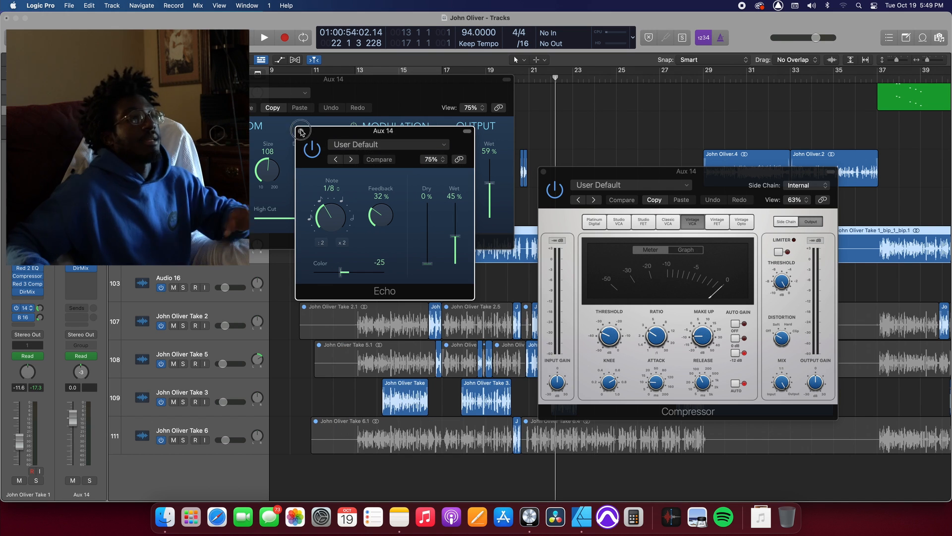
pyautogui.click(301, 131)
pyautogui.click(542, 171)
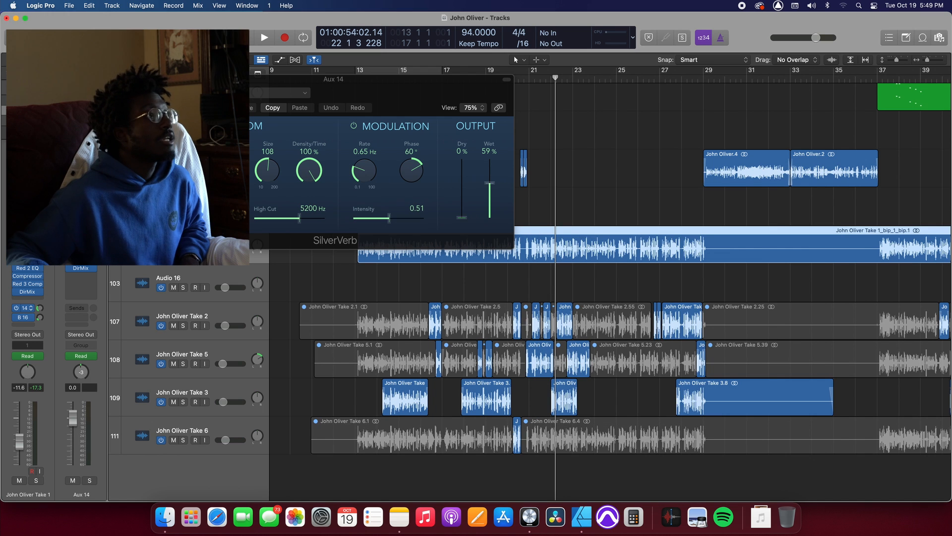
pyautogui.click(159, 79)
pyautogui.click(25, 317)
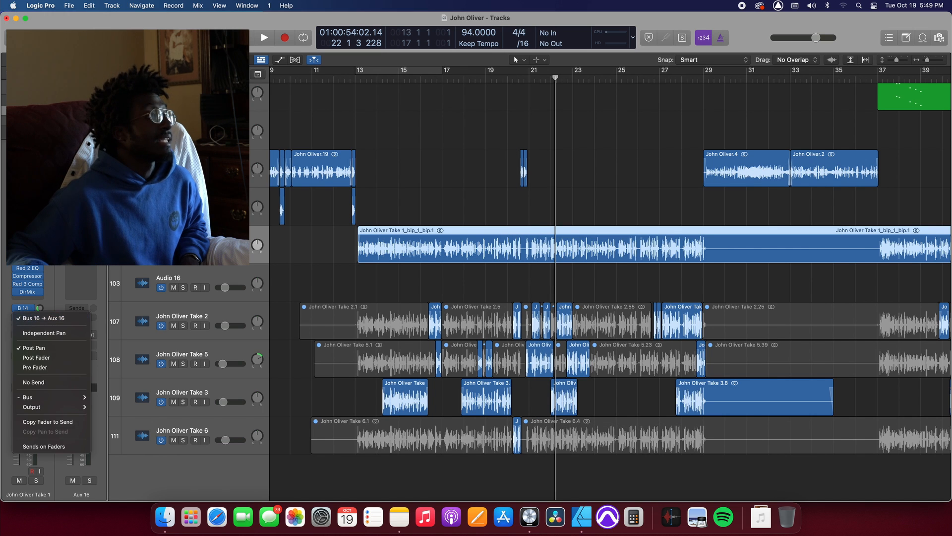
# Step: Dismiss the send menu and open Aux 16's Compressor, a Vintage VCA at 6.6:1 ratio
pyautogui.press('Escape')
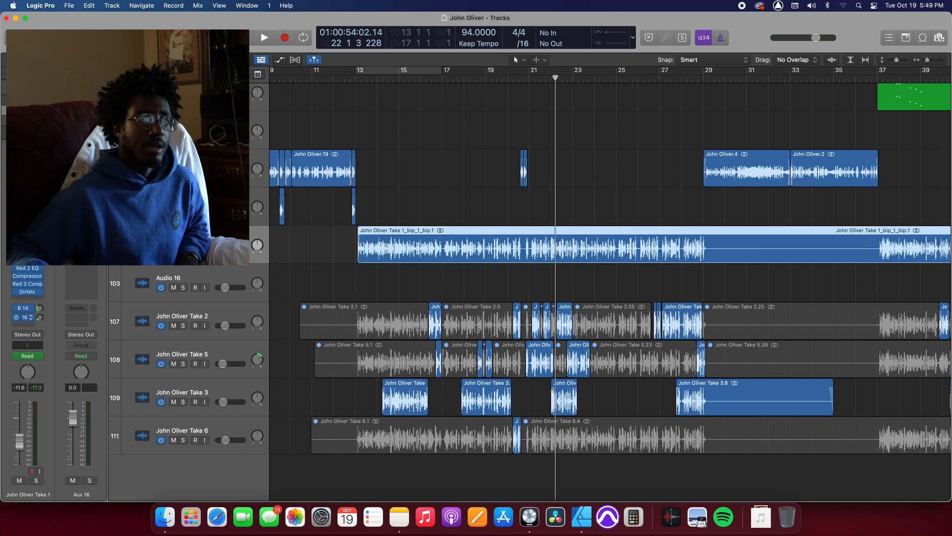
pyautogui.press('v')
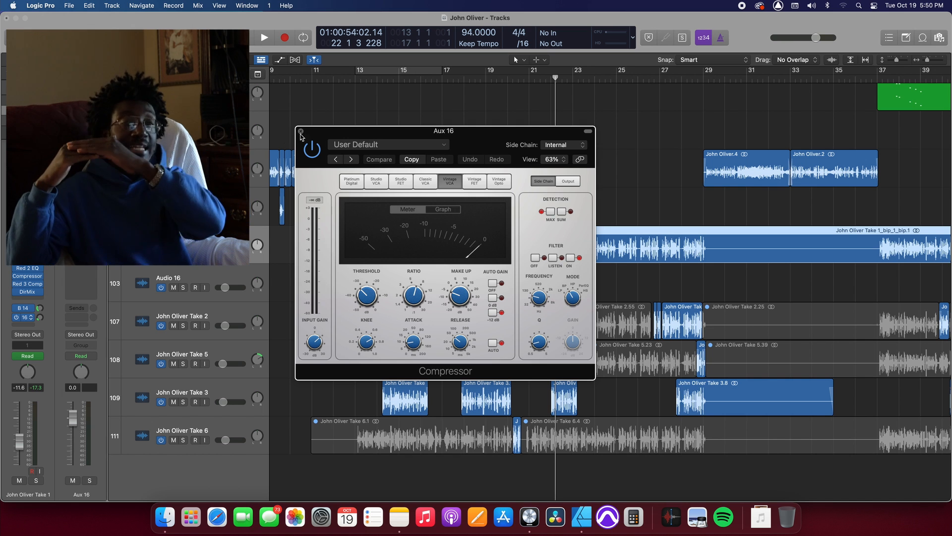
# Step: Close Aux 16's Compressor and look over its Channel EQ before closing it
pyautogui.press('super+w')
pyautogui.click(81, 236)
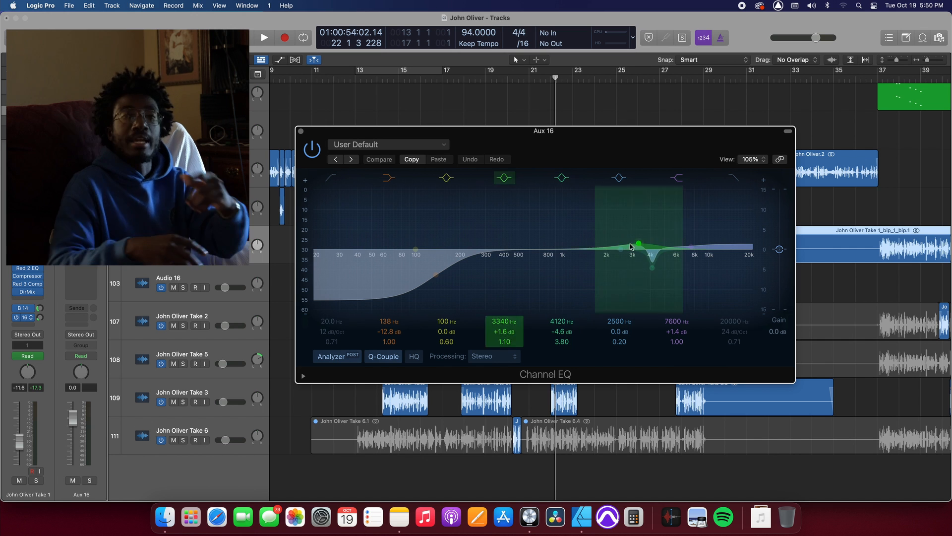
pyautogui.click(301, 132)
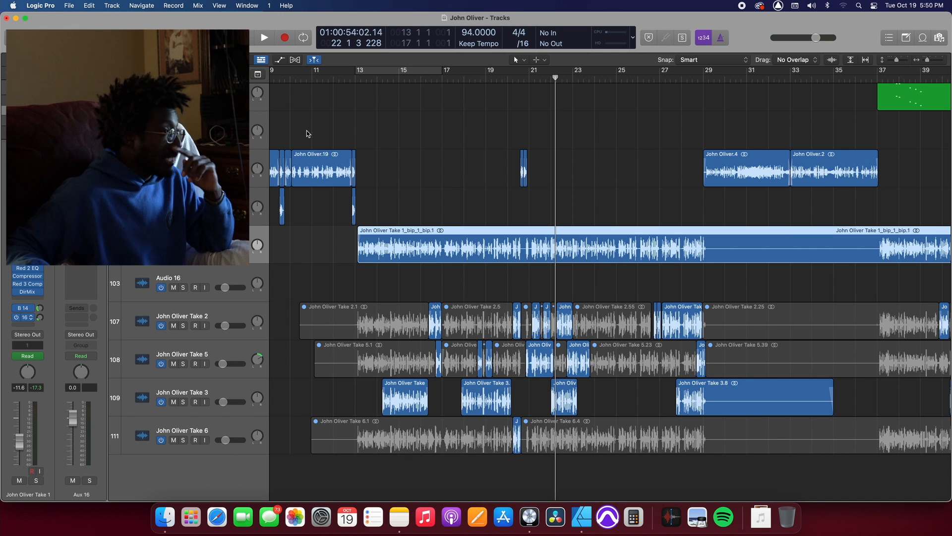
# Step: Select John Oliver Take 2 and open its Krush effect (44.7% crush, 3853 Hz filter)
pyautogui.click(203, 269)
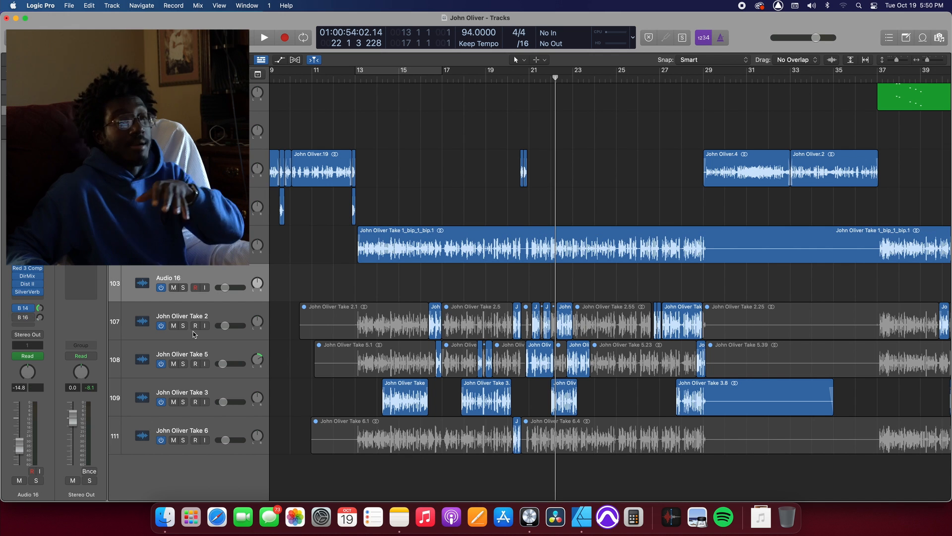
pyautogui.click(196, 325)
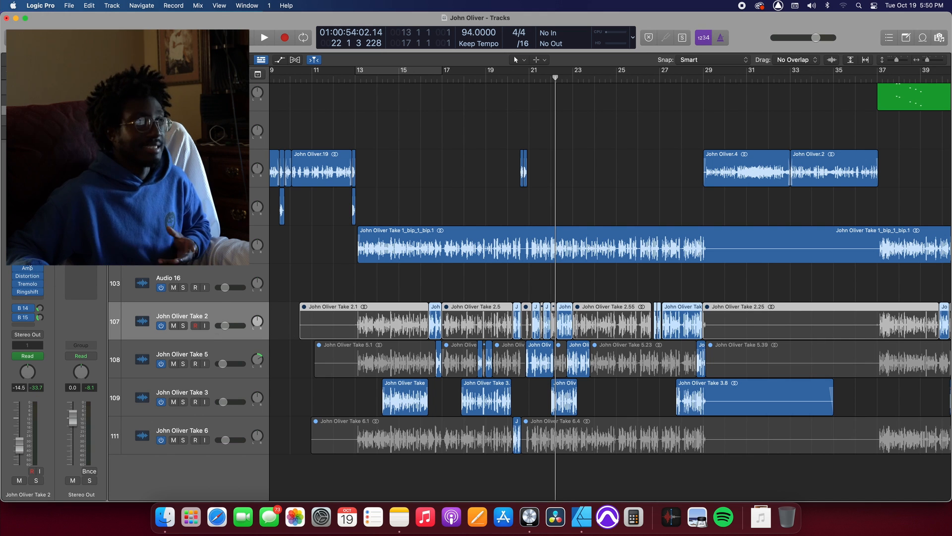
pyautogui.click(28, 252)
pyautogui.moveTo(397, 135); pyautogui.dragTo(280, 90)
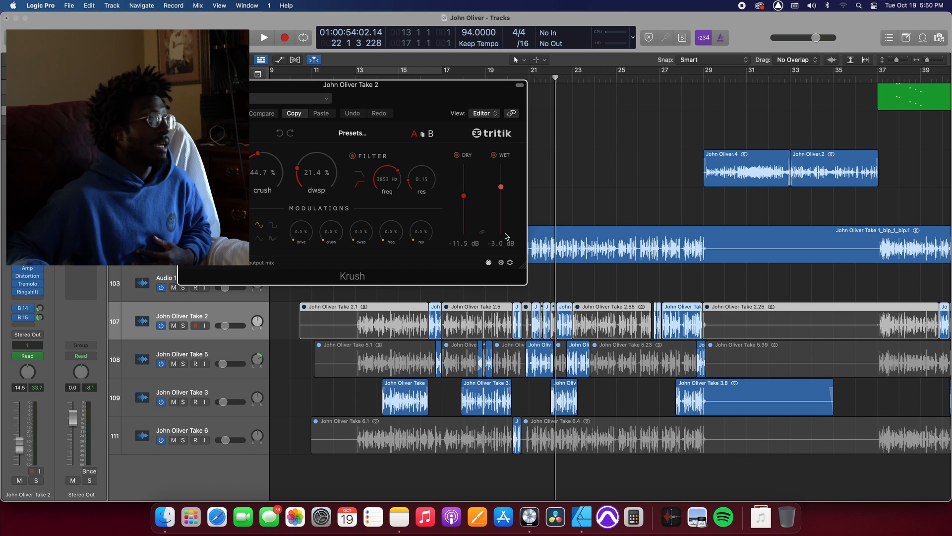
# Step: Solo and play John Oliver Take 2 with its Amp Designer window open
pyautogui.press('s')
pyautogui.press('space')
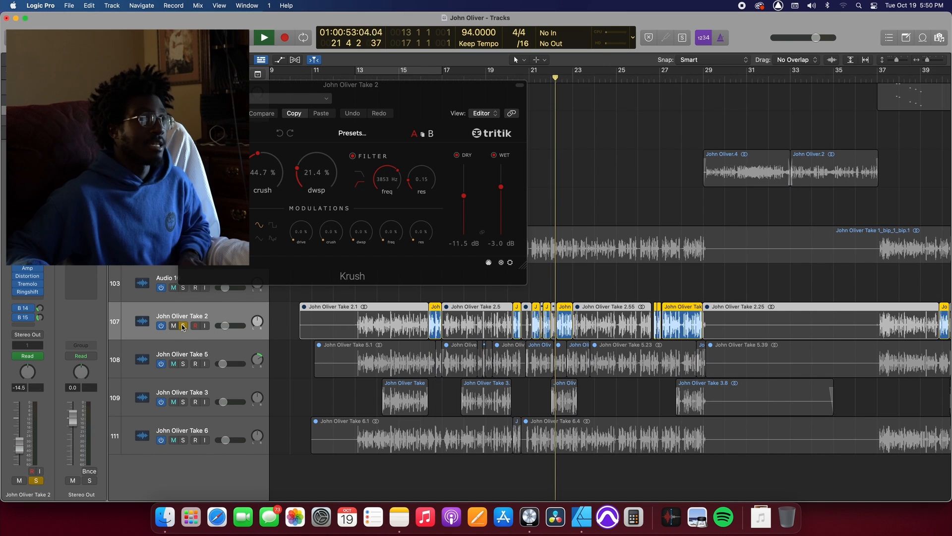
pyautogui.click(31, 269)
pyautogui.moveTo(467, 124); pyautogui.dragTo(393, 113)
pyautogui.moveTo(557, 152); pyautogui.dragTo(609, 52)
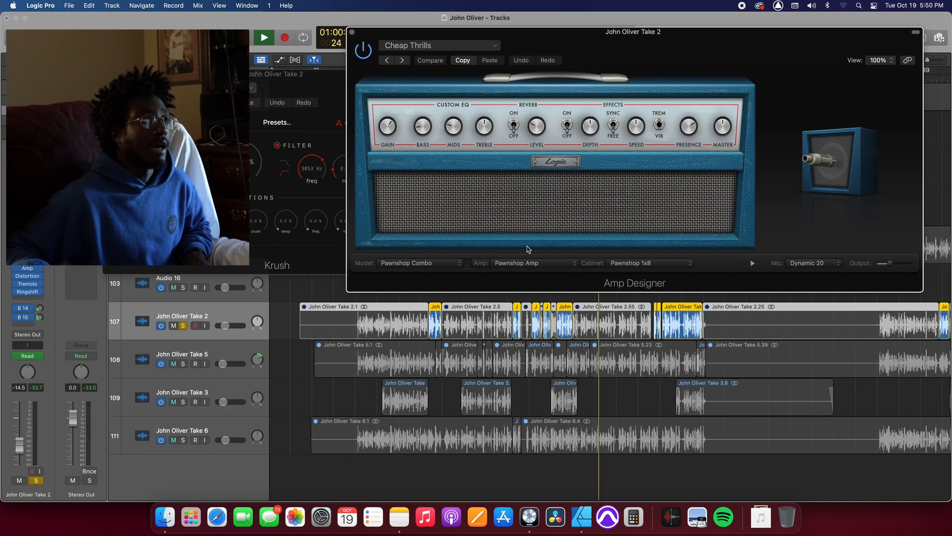
pyautogui.click(504, 297)
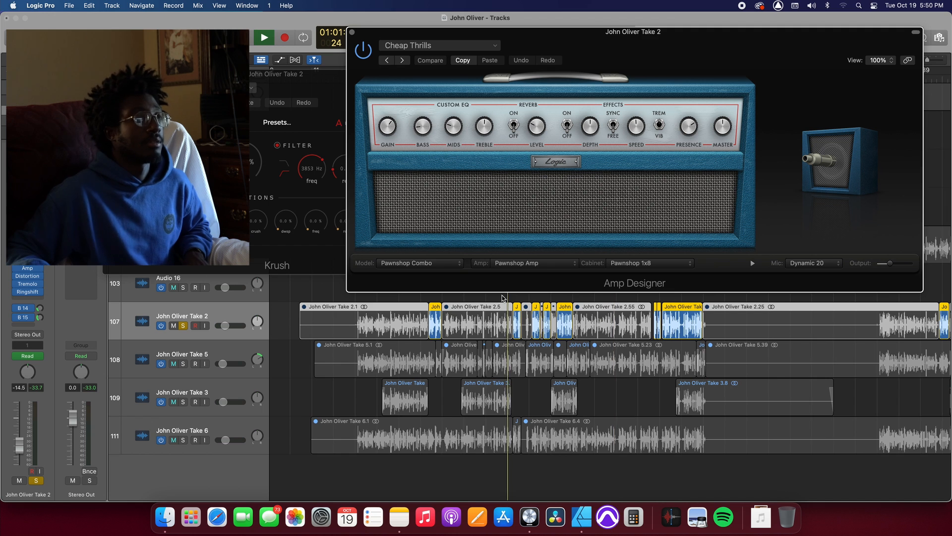
# Step: Open Take 2's Distortion (32.0 dB drive) and 1/8-rate Tremolo windows and position them
pyautogui.click(27, 275)
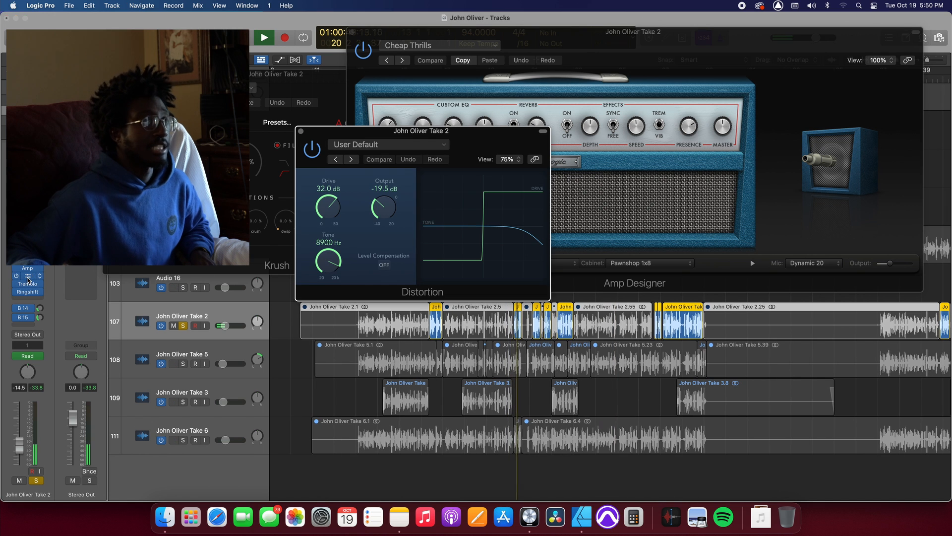
pyautogui.moveTo(436, 132); pyautogui.dragTo(258, 283)
pyautogui.click(27, 283)
pyautogui.moveTo(403, 135); pyautogui.dragTo(832, 332)
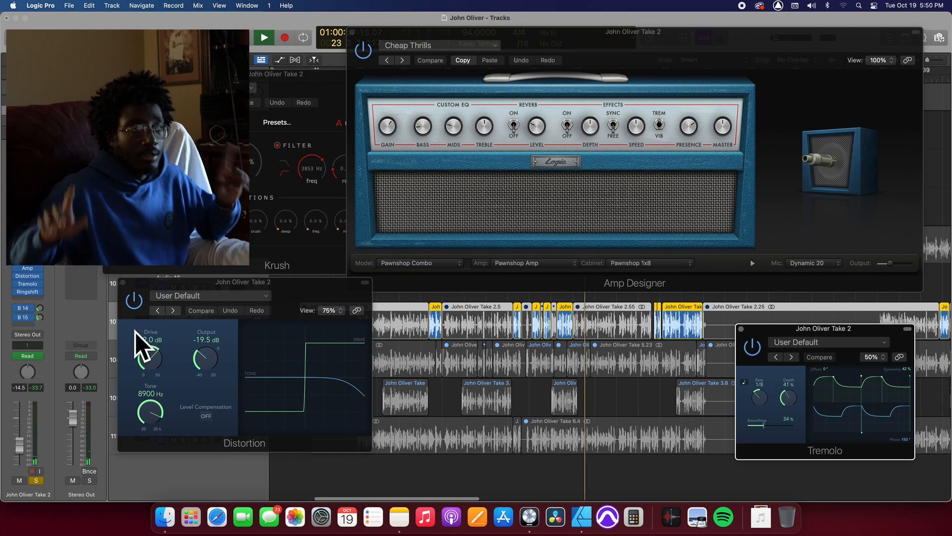
# Step: Inspect Take 2's Ringshifter, then close the Ringshifter, Tremolo, Distortion and Amp Designer windows
pyautogui.click(28, 291)
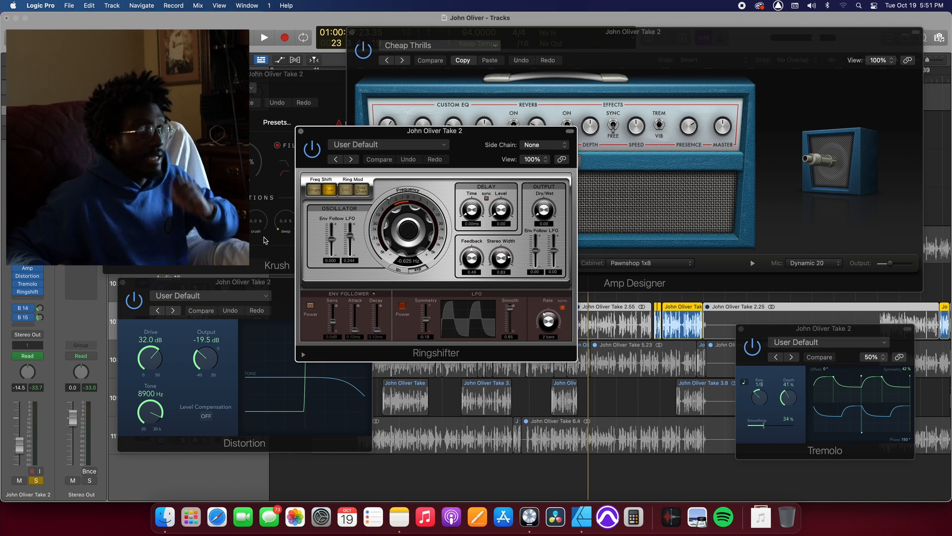
pyautogui.moveTo(486, 164); pyautogui.dragTo(518, 238)
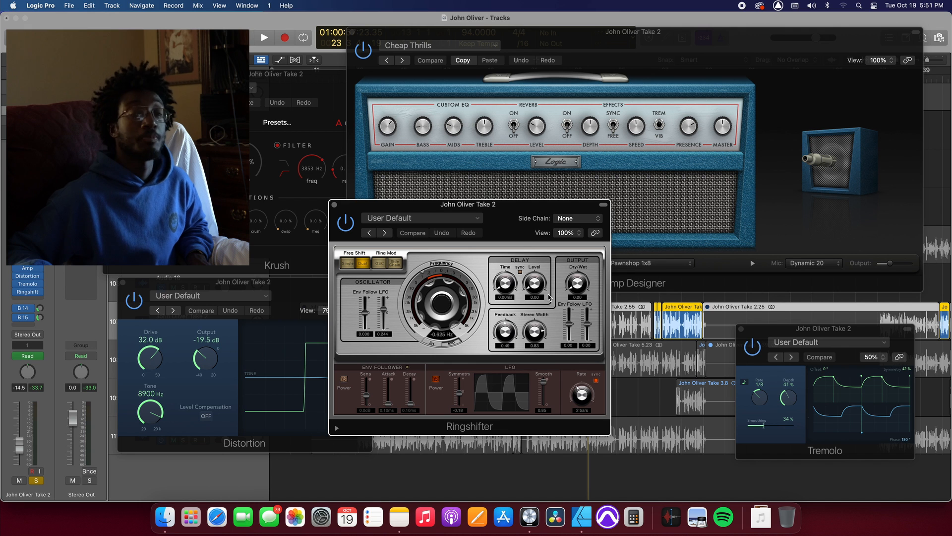
pyautogui.click(334, 205)
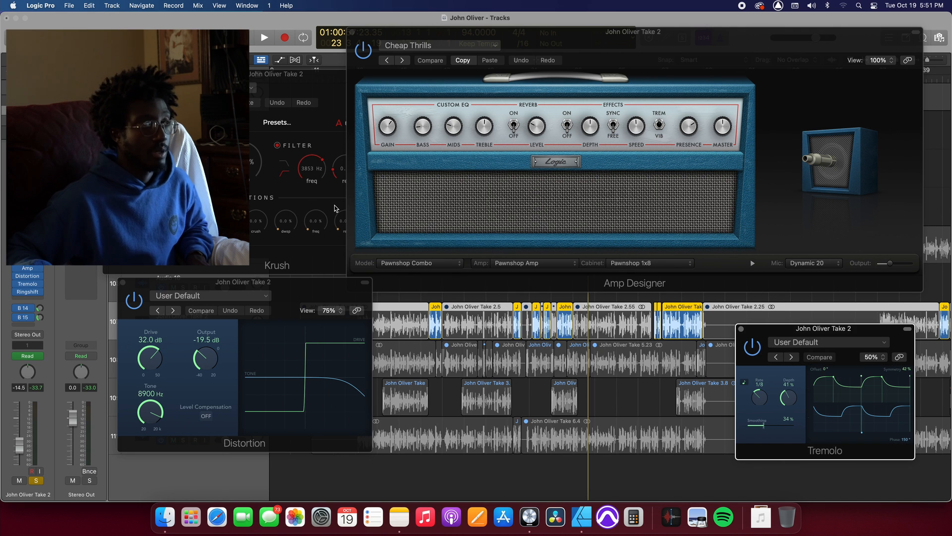
pyautogui.click(741, 328)
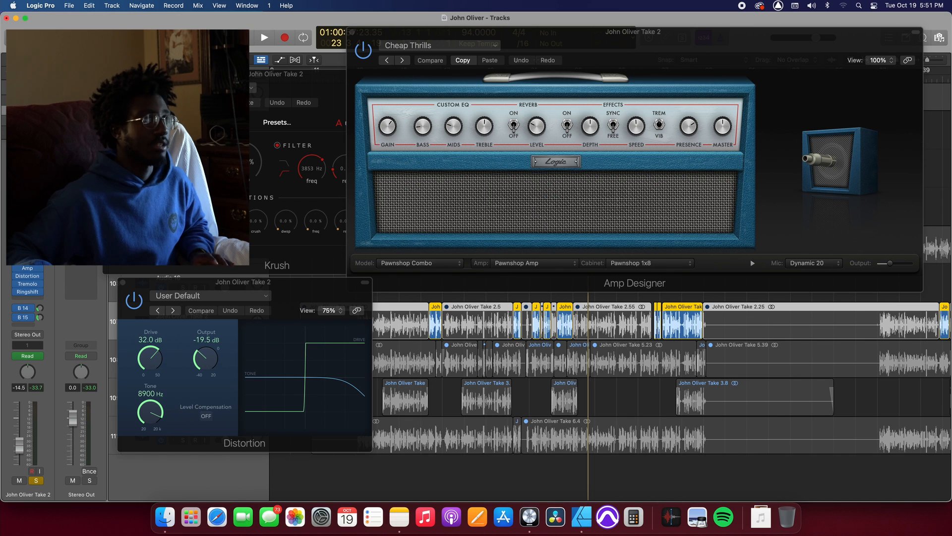
pyautogui.click(121, 283)
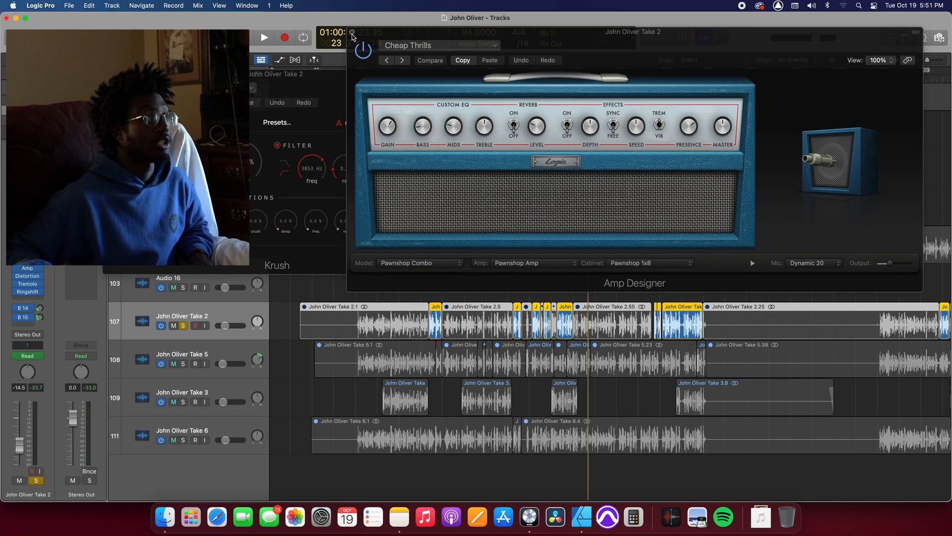
pyautogui.click(352, 32)
# Step: Close the Krush window, unsolo John Oliver Take 2 and select Take 5
pyautogui.click(109, 75)
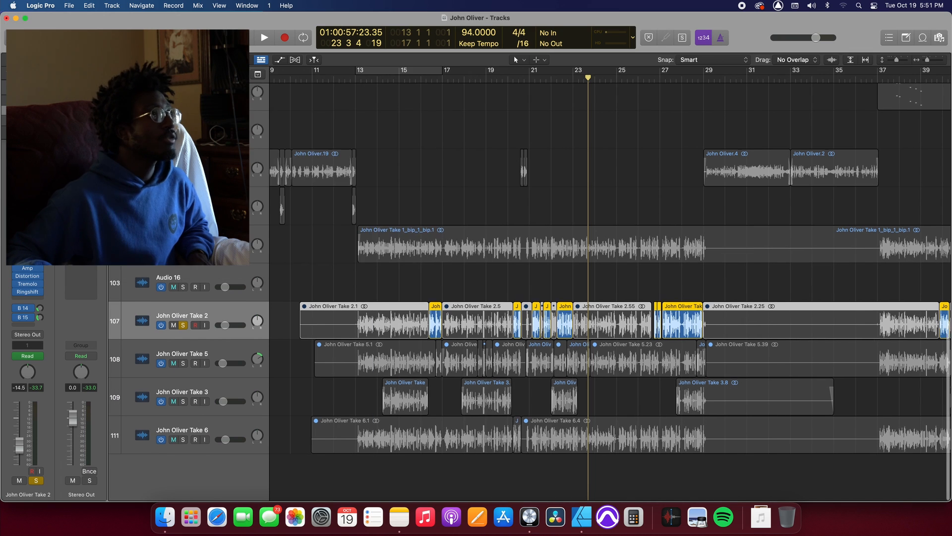
pyautogui.hscroll(1, 356, 288)
pyautogui.scroll(1, 355, 289)
pyautogui.click(183, 330)
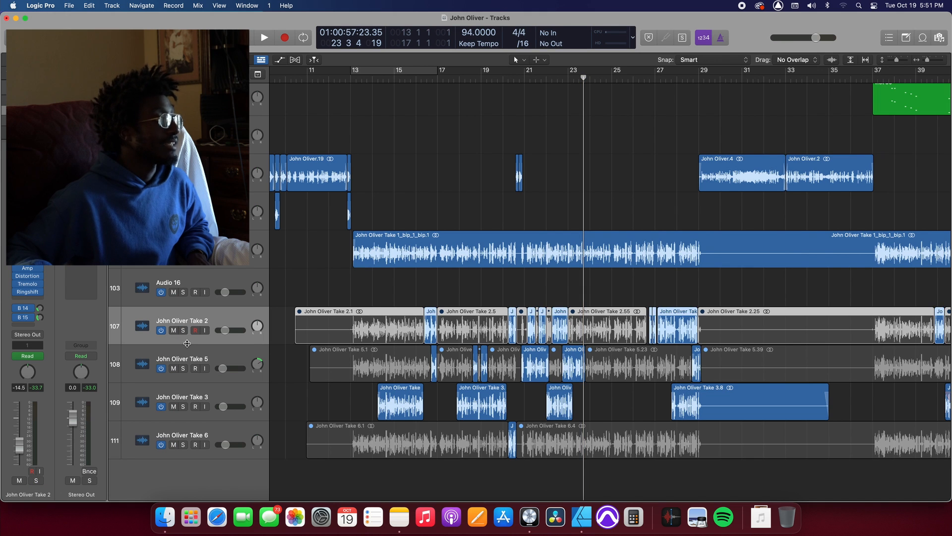
pyautogui.click(193, 355)
pyautogui.hscroll(4, 525, 331)
pyautogui.hscroll(-4, 526, 327)
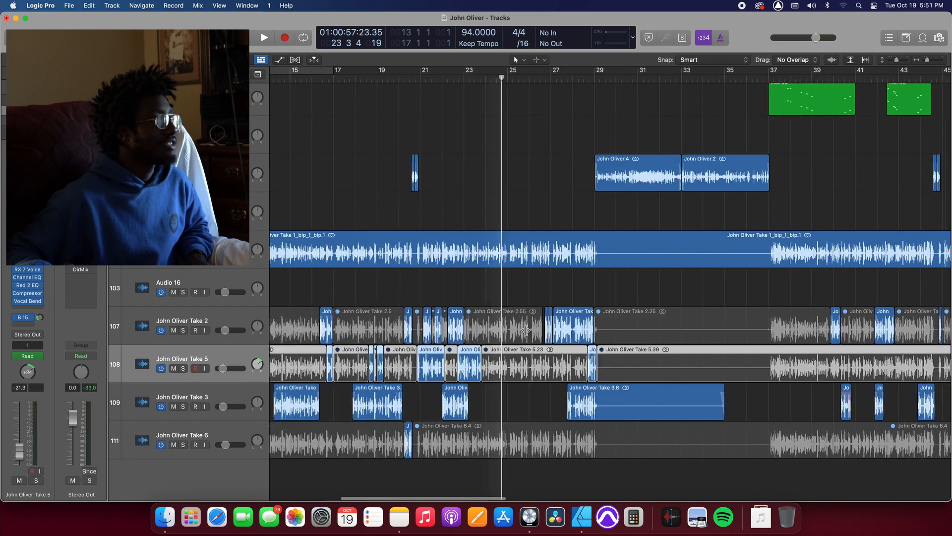
# Step: Play John Oliver Take 5 briefly soloed with its Vocal Bender window open, then unsolo it
pyautogui.keyDown('shift'); pyautogui.click(498, 287); pyautogui.keyUp('shift')
pyautogui.scroll(-1, 498, 287)
pyautogui.moveTo(41, 302)
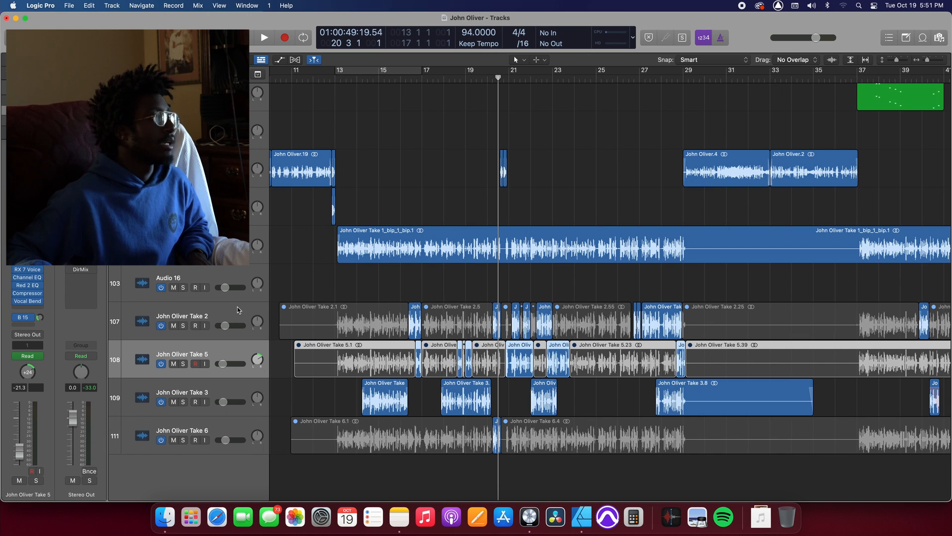
pyautogui.click(28, 302)
pyautogui.press('space')
pyautogui.click(183, 363)
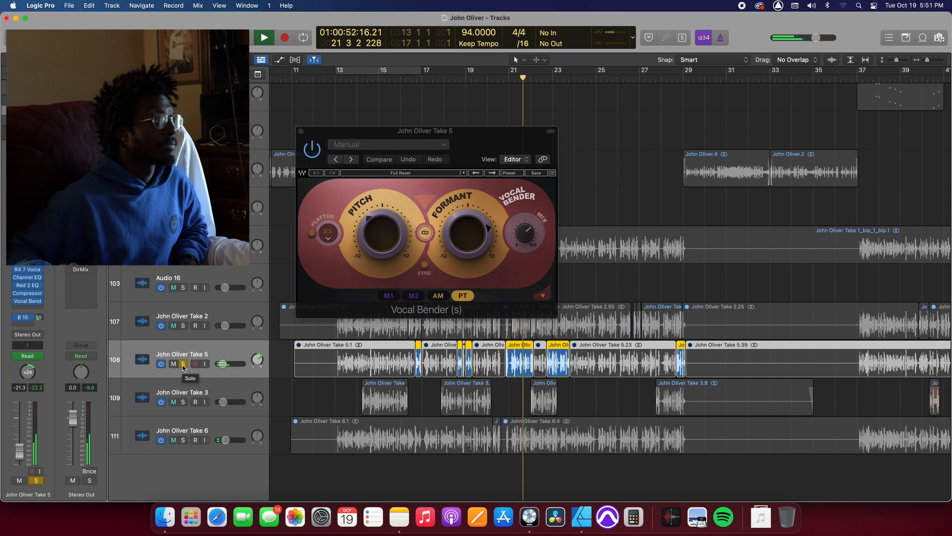
pyautogui.click(183, 364)
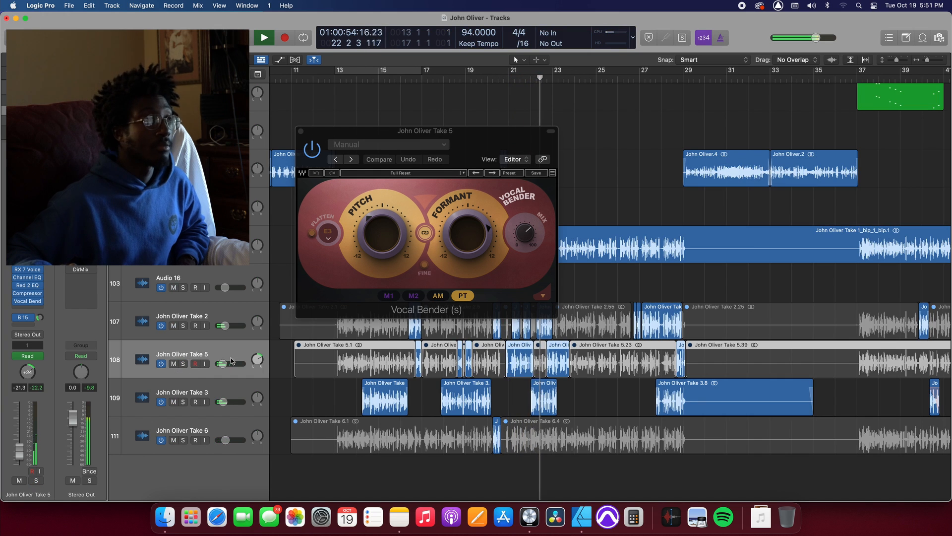
pyautogui.press('space')
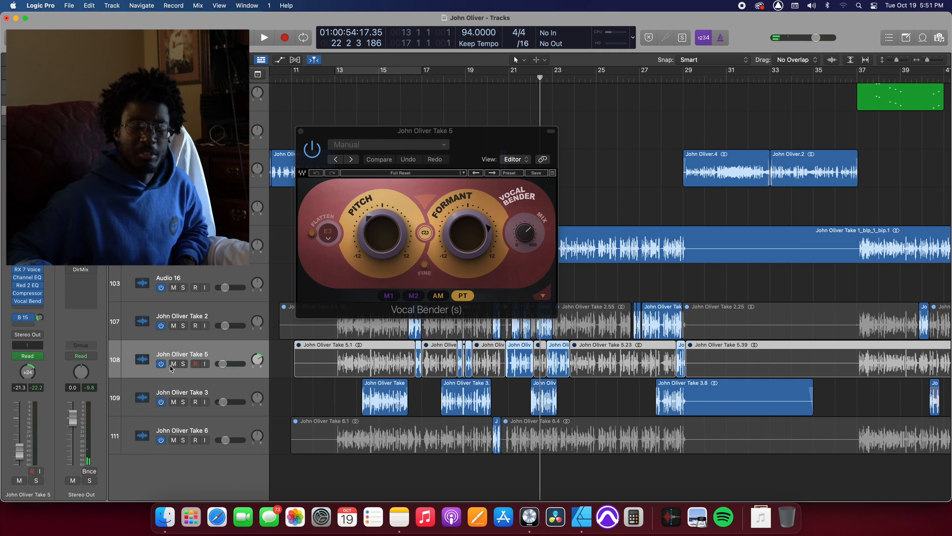
pyautogui.click(187, 393)
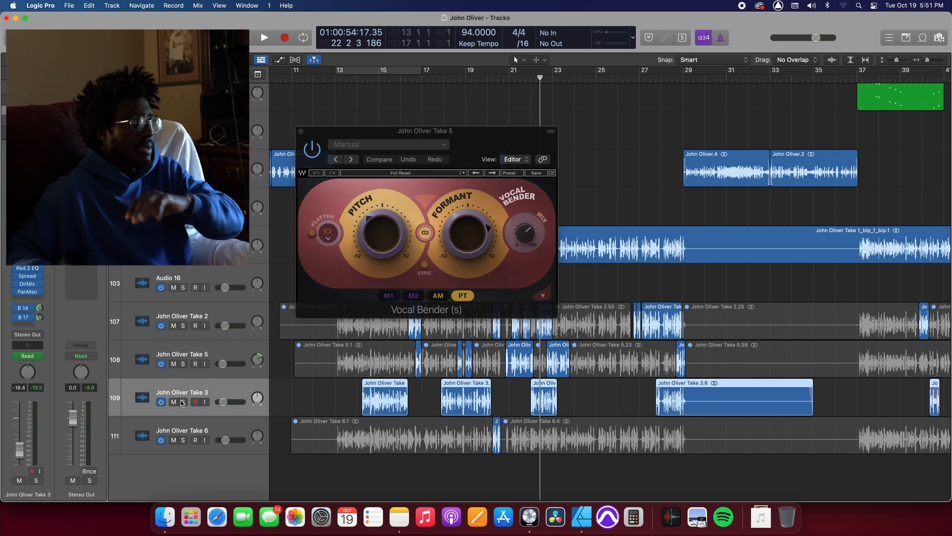
# Step: Play from bar 17 with John Oliver Take 3 soloed and view its Channel EQ
pyautogui.click(300, 131)
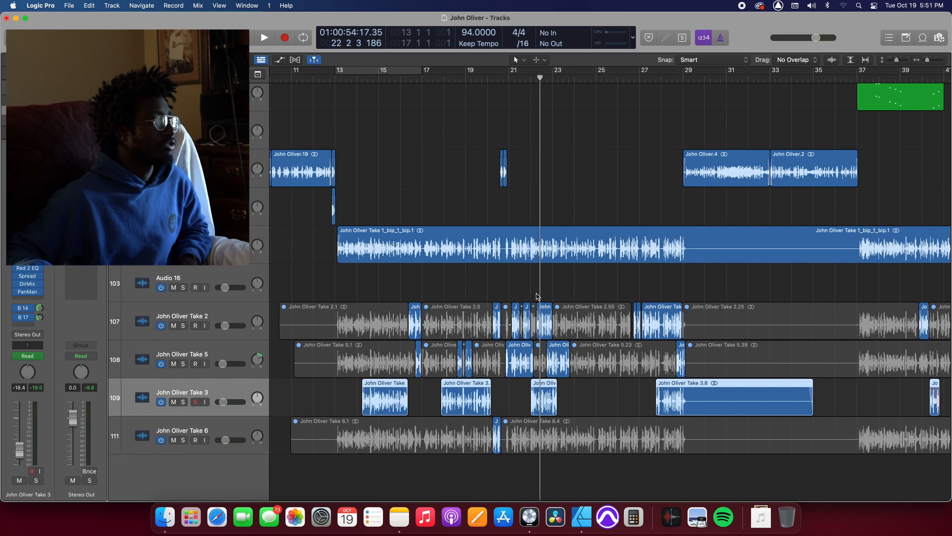
pyautogui.click(444, 271)
pyautogui.scroll(1, 188, 412)
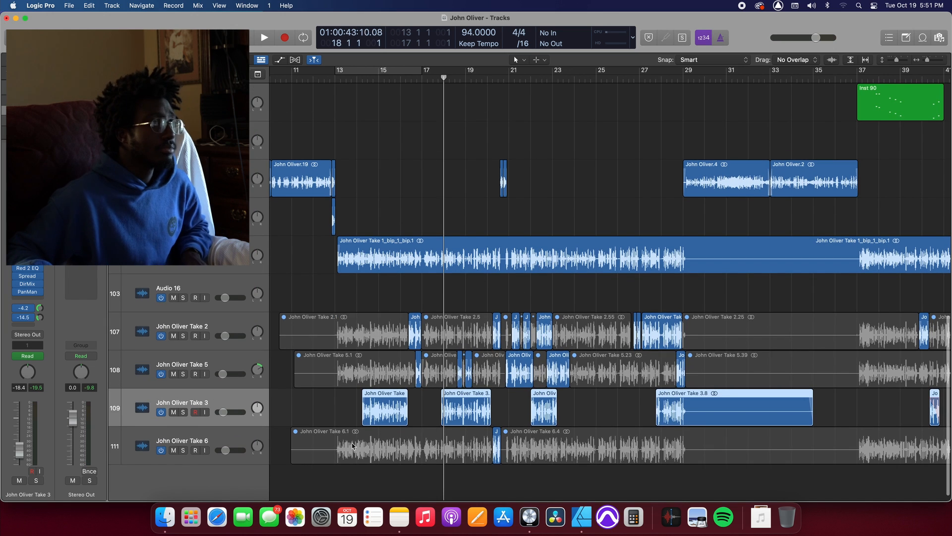
pyautogui.press('space')
pyautogui.click(183, 413)
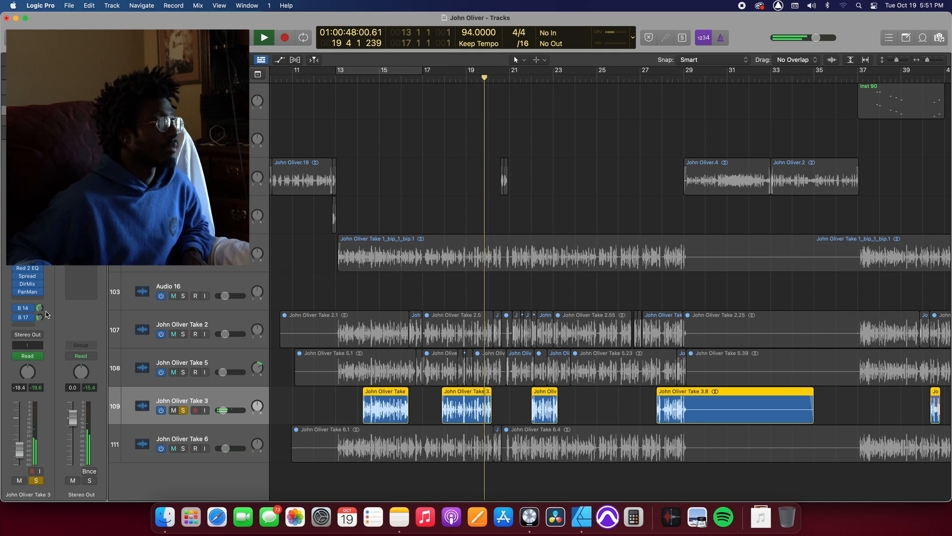
pyautogui.click(27, 244)
pyautogui.press('space')
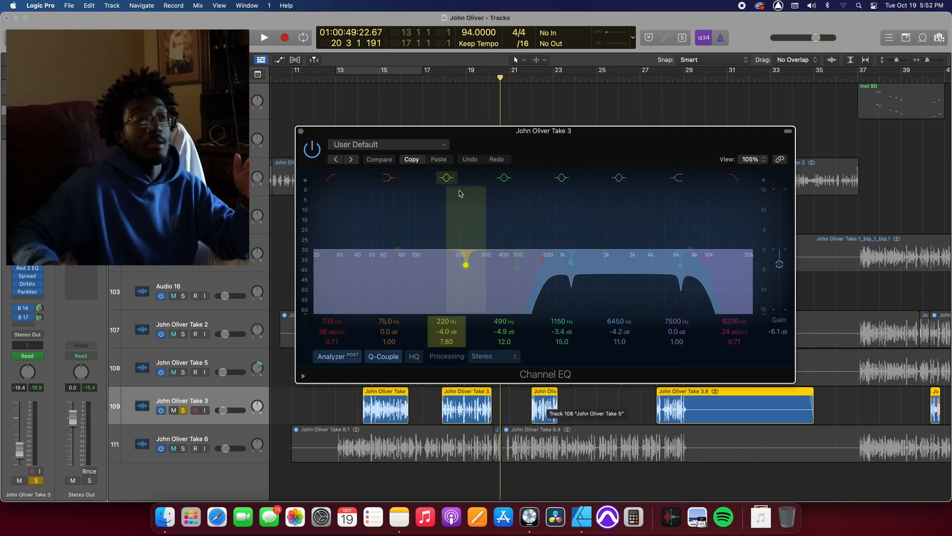
# Step: Review Take 3's Direction Mixer settings, then unsolo Take 3 and select Take 6
pyautogui.click(301, 132)
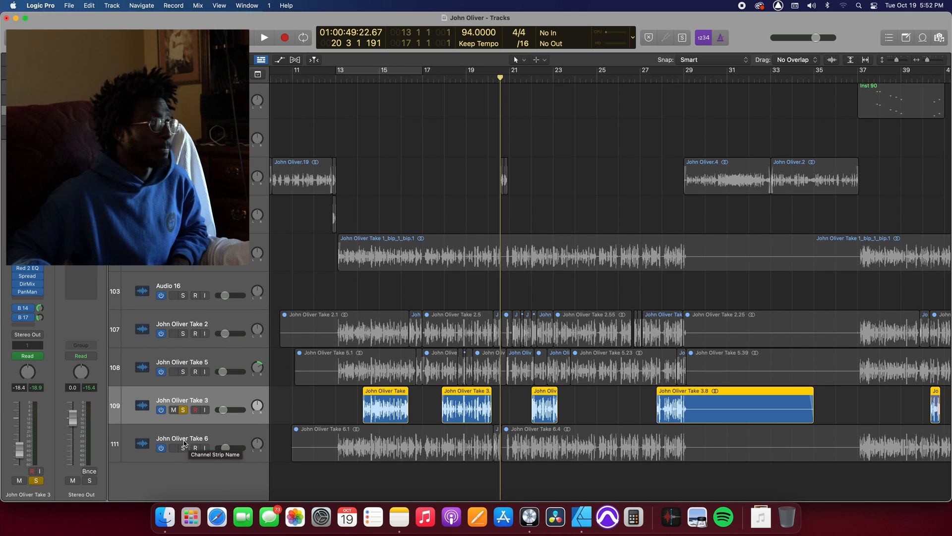
pyautogui.click(28, 284)
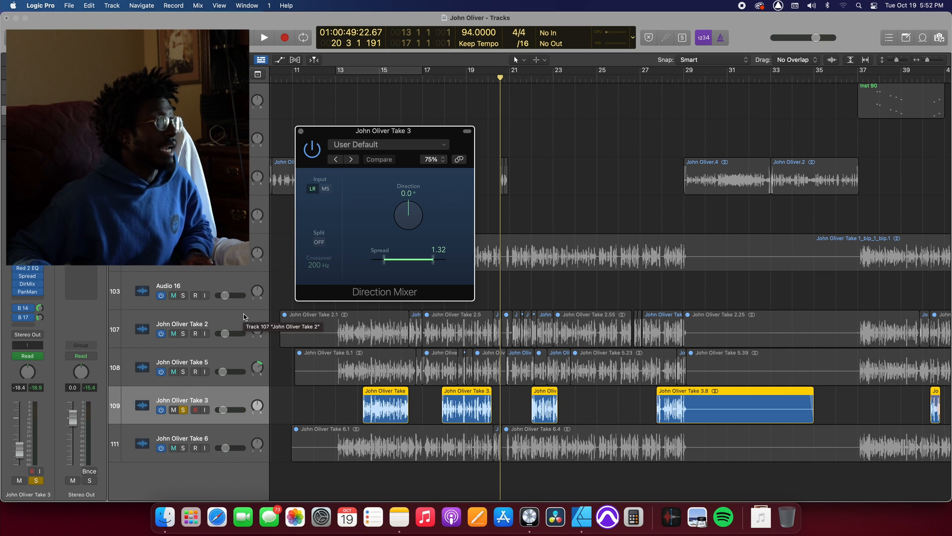
pyautogui.click(302, 133)
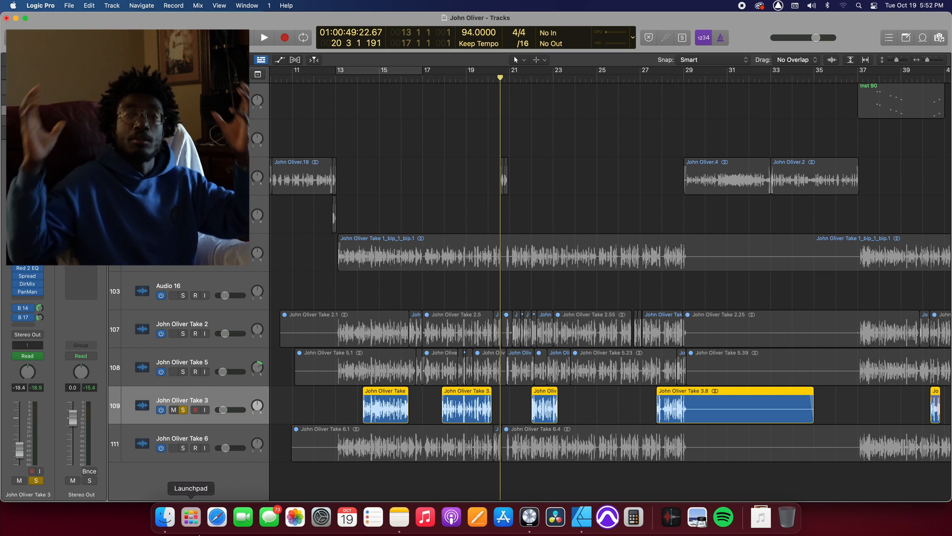
pyautogui.press('s')
pyautogui.click(187, 435)
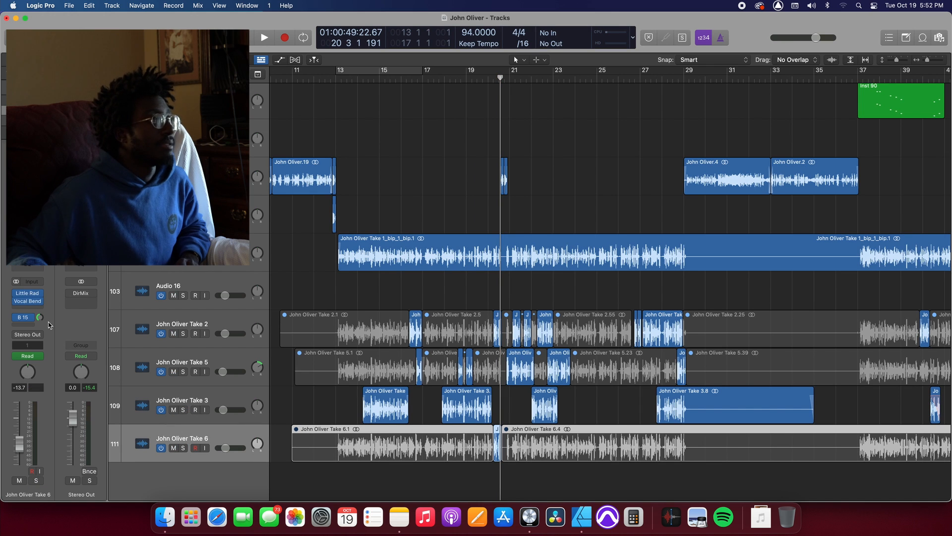
# Step: Arrange Take 6's Little Radiator window upper left and its Vocal Bender window to the right
pyautogui.click(30, 294)
pyautogui.moveTo(460, 131); pyautogui.dragTo(345, 92)
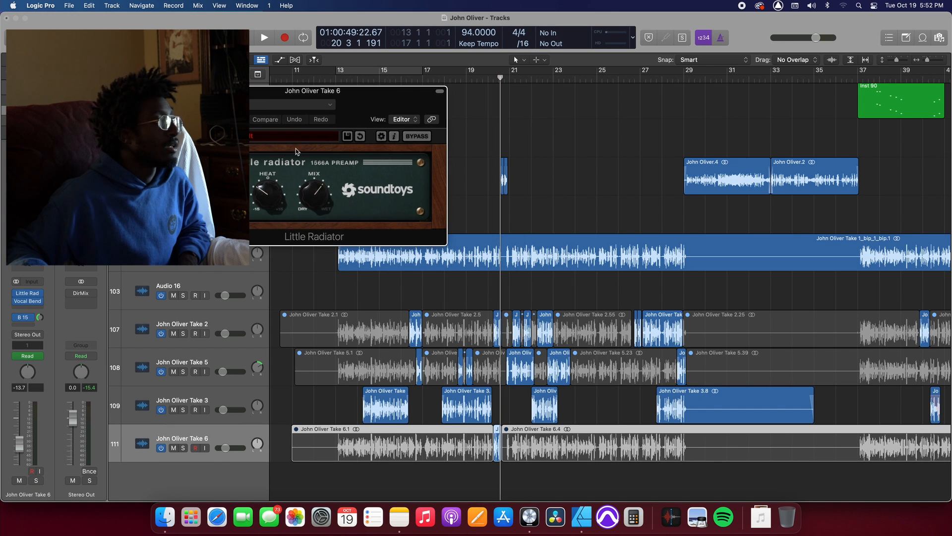
pyautogui.click(30, 301)
pyautogui.moveTo(432, 138); pyautogui.dragTo(667, 140)
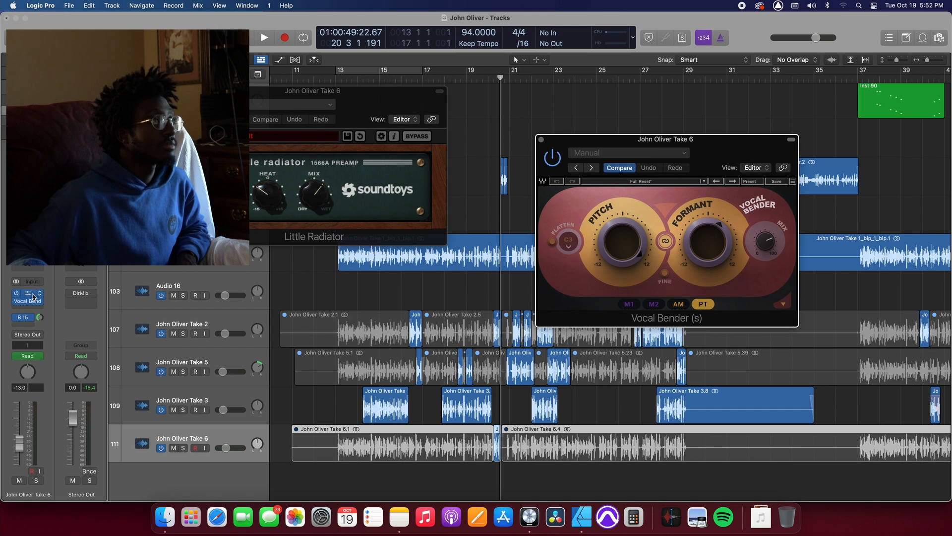